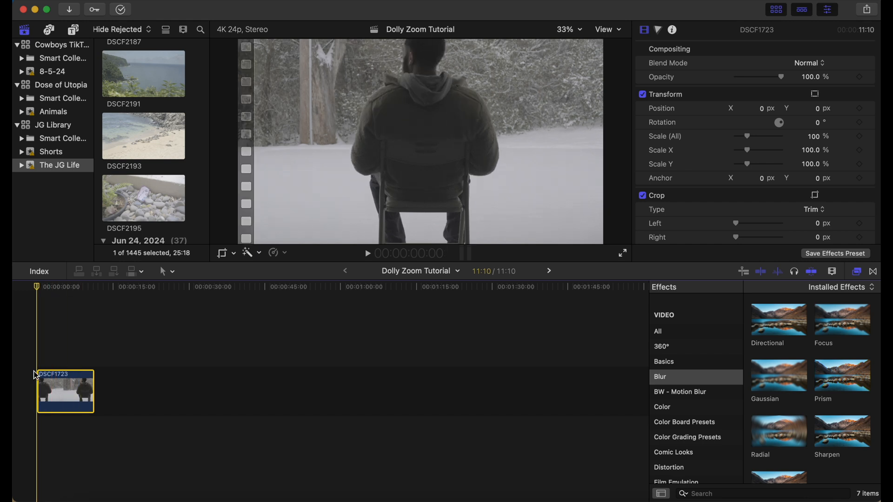
# Step: Duplicate the DSCF1723 clip directly after the original on the timeline
pyautogui.press('space')
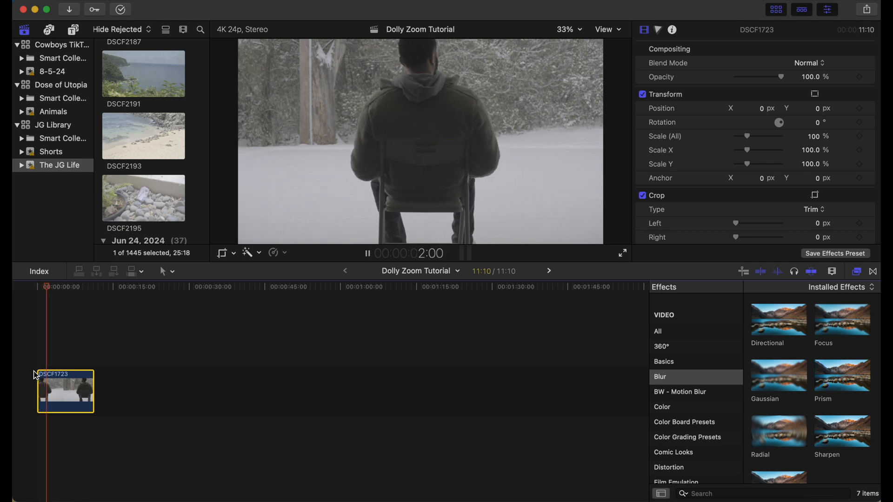
pyautogui.click(37, 287)
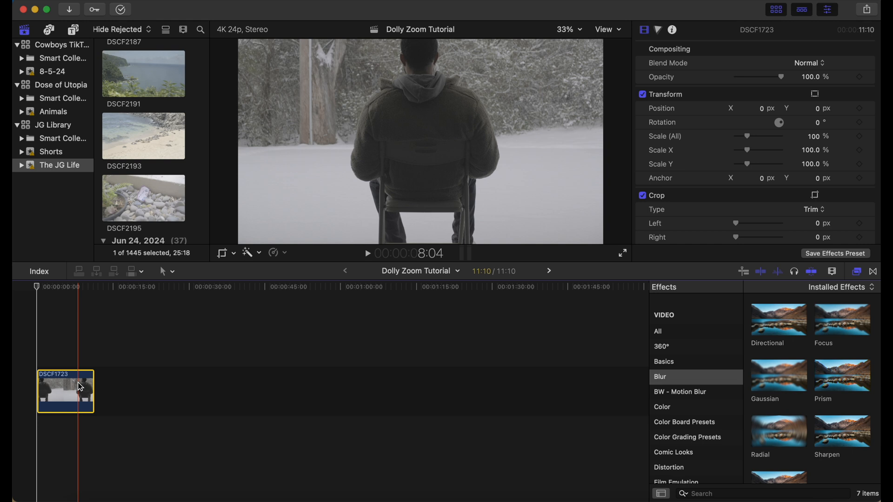
pyautogui.moveTo(38, 287); pyautogui.dragTo(98, 289)
pyautogui.press('super+v')
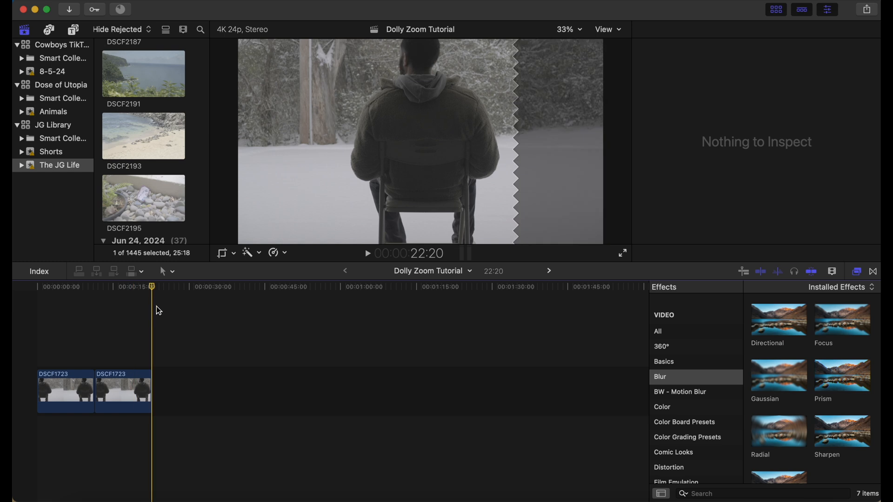
pyautogui.moveTo(157, 295); pyautogui.dragTo(107, 306)
pyautogui.click(106, 393)
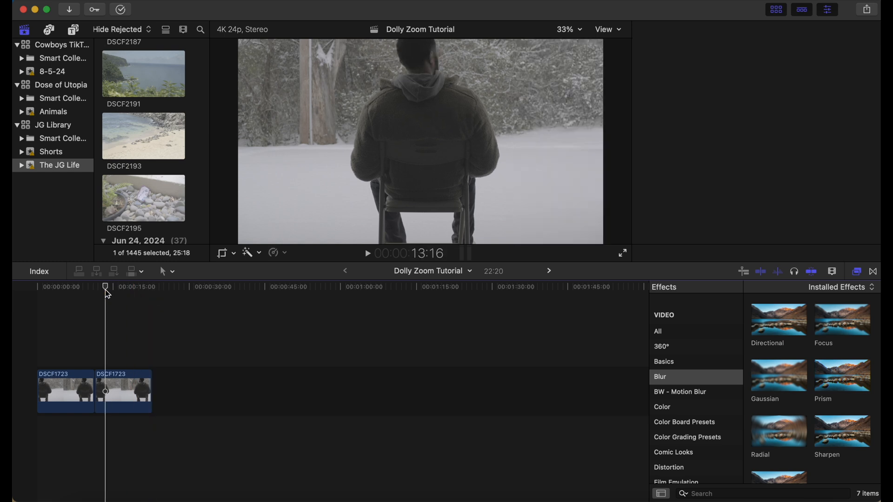
pyautogui.click(128, 394)
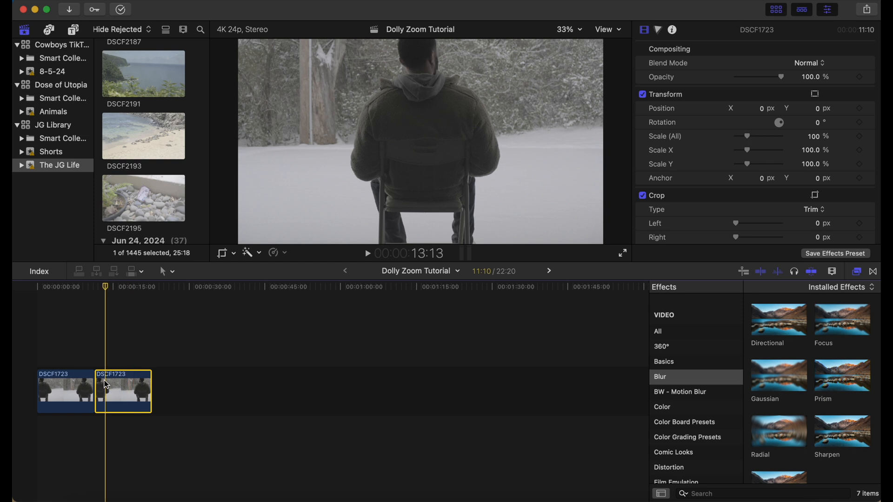
# Step: Add a Magnetic Mask to the first clip and move the playhead to about 2:07
pyautogui.click(71, 388)
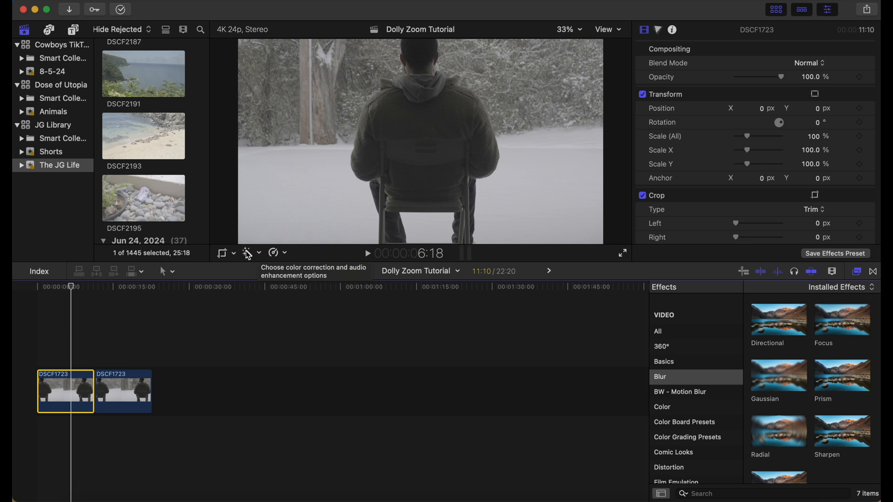
pyautogui.click(261, 255)
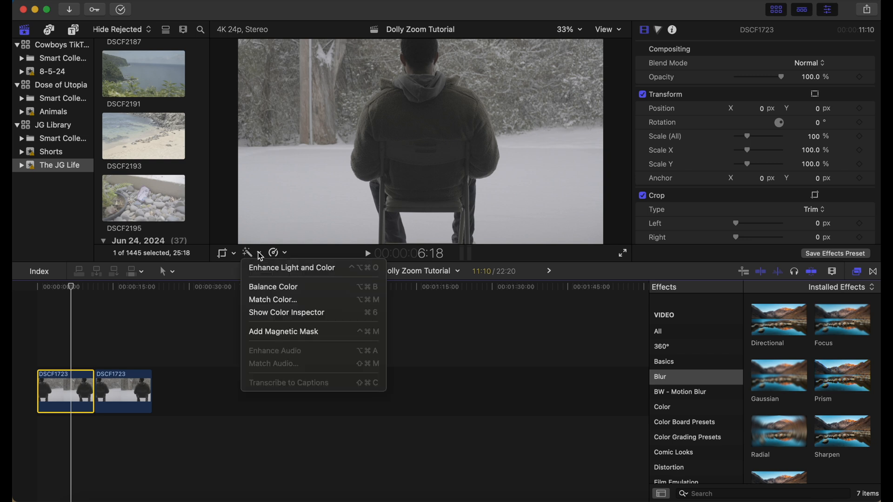
pyautogui.click(282, 332)
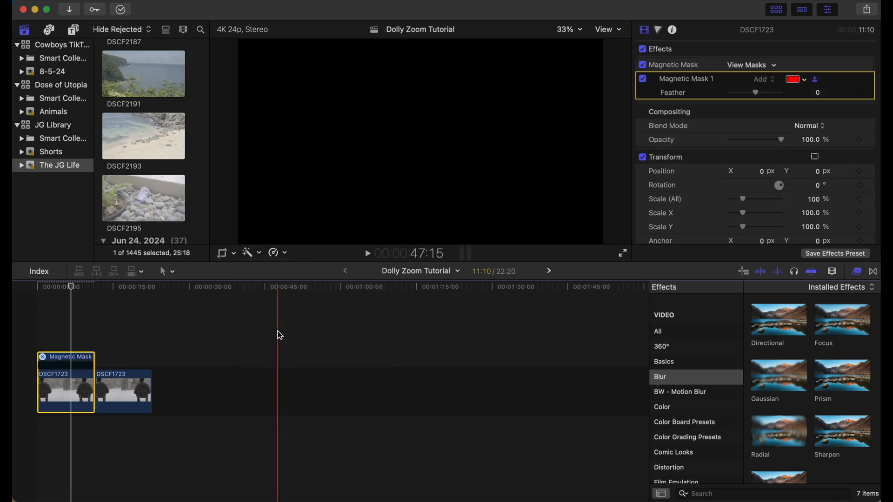
pyautogui.moveTo(71, 288); pyautogui.dragTo(49, 289)
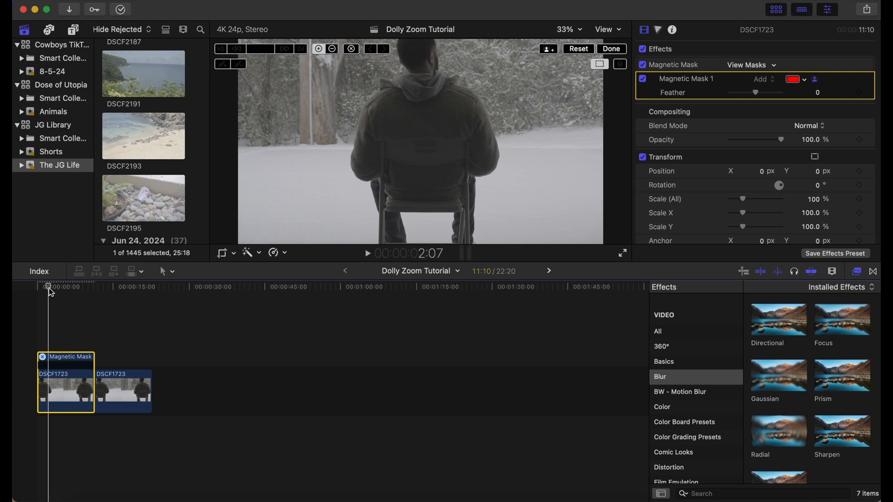
# Step: Reset the trial mask, mask the seated man from a sample on his back, and exclude the snow gap beneath the chair
pyautogui.click(434, 98)
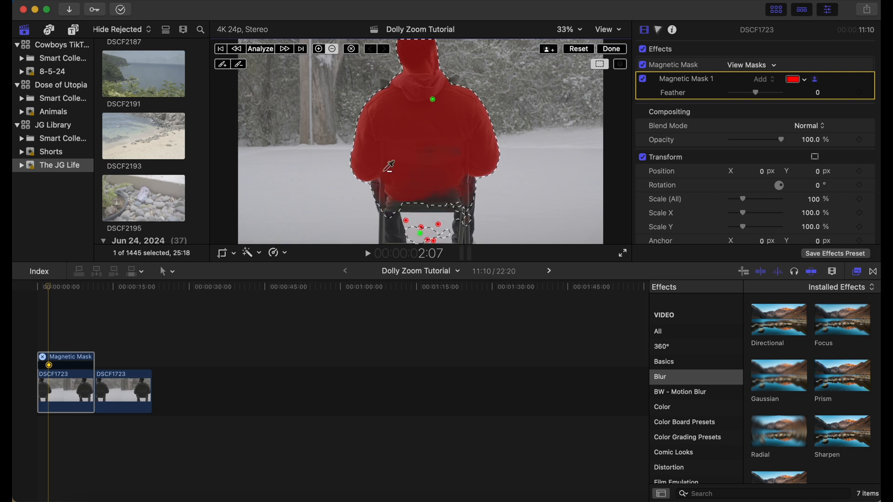
pyautogui.click(583, 50)
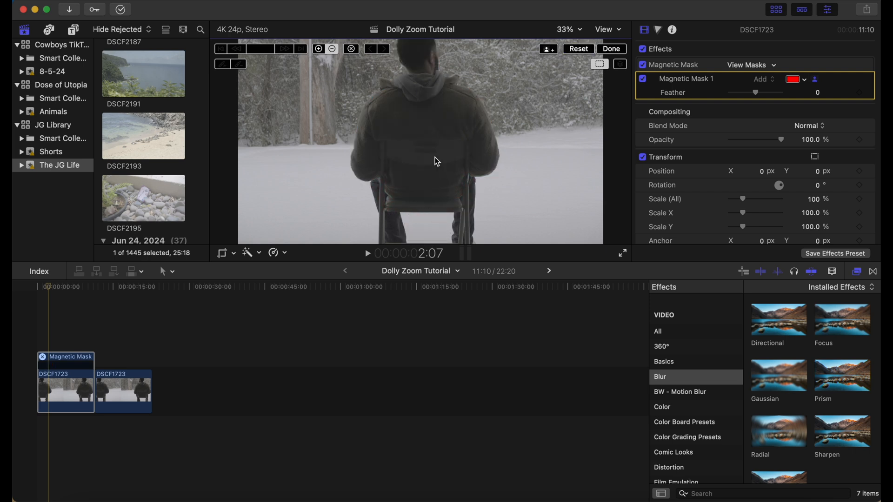
pyautogui.click(320, 50)
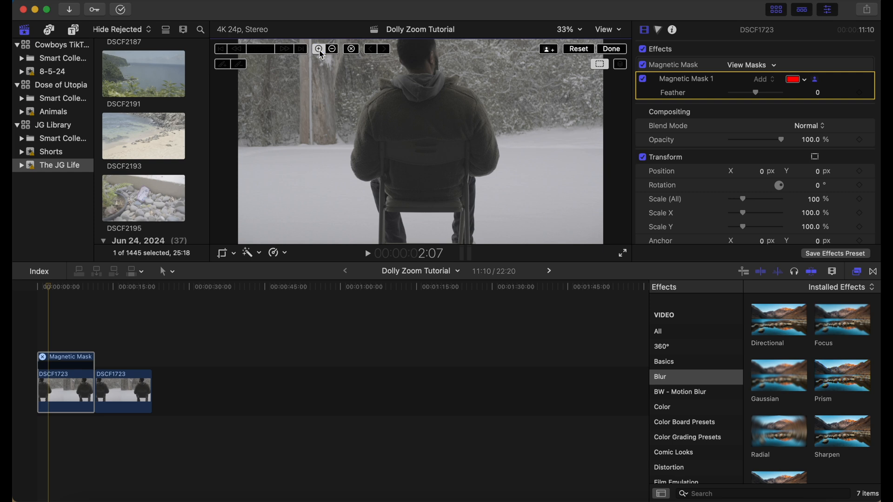
pyautogui.click(434, 113)
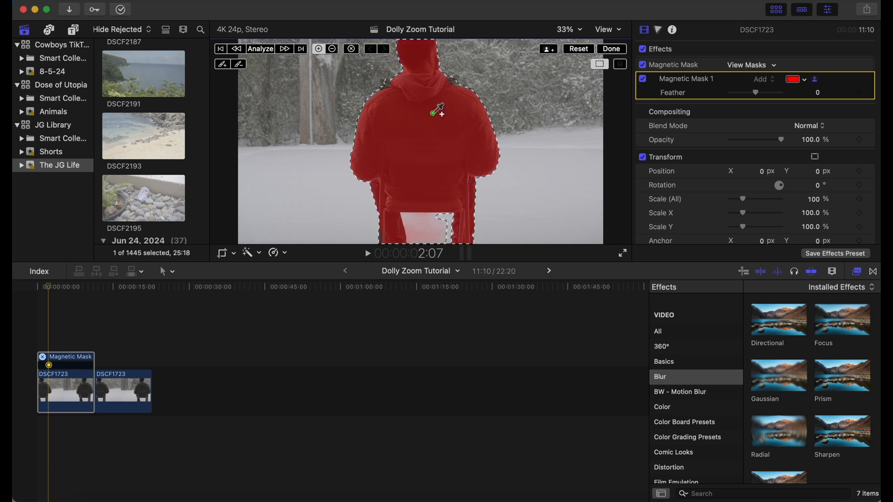
pyautogui.click(333, 49)
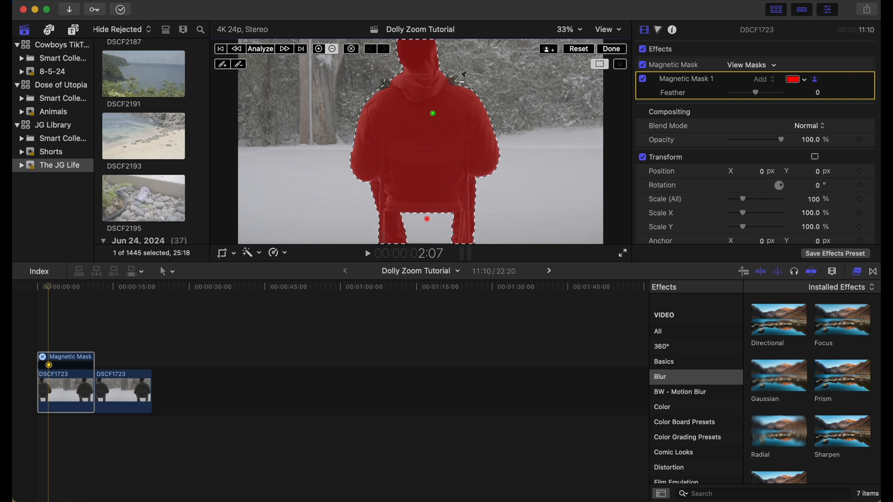
# Step: Add both shoulder edges to the mask and subtract the background on either side of the man's neck
pyautogui.click(333, 50)
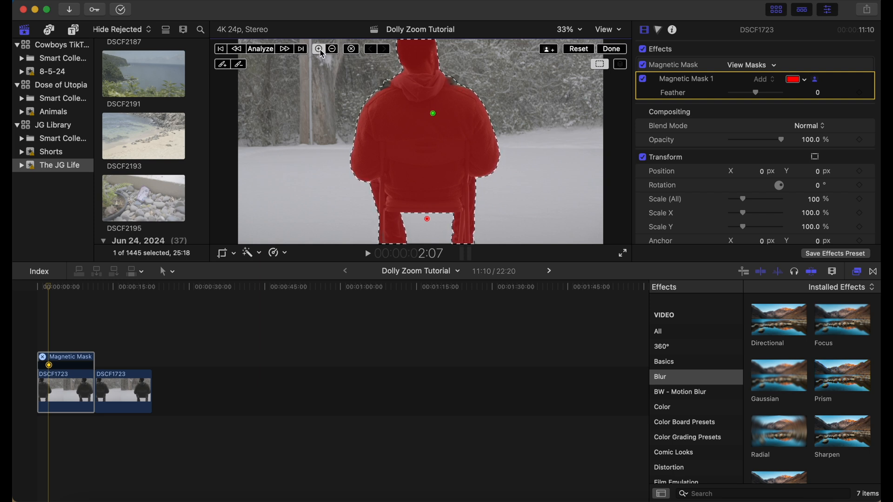
pyautogui.click(388, 82)
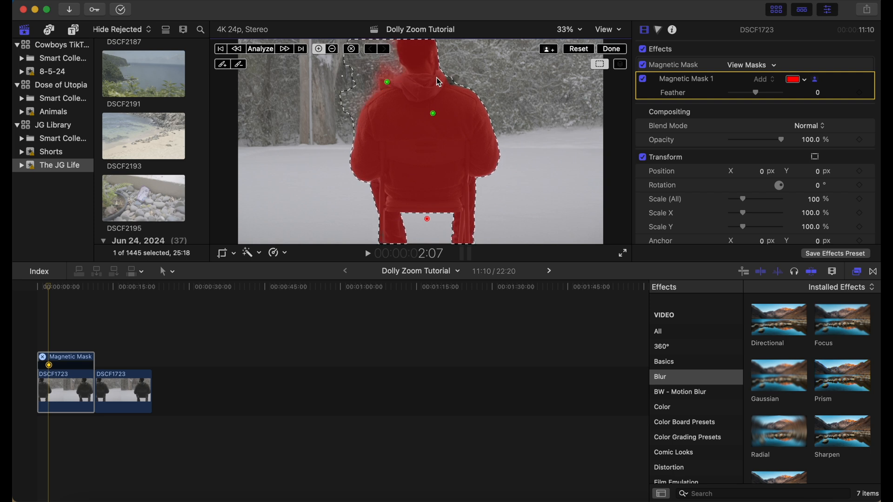
pyautogui.click(457, 78)
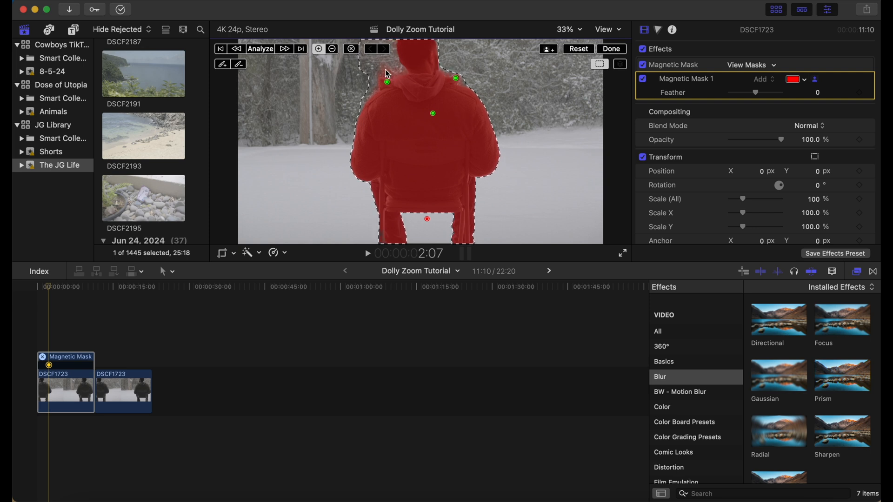
pyautogui.click(337, 52)
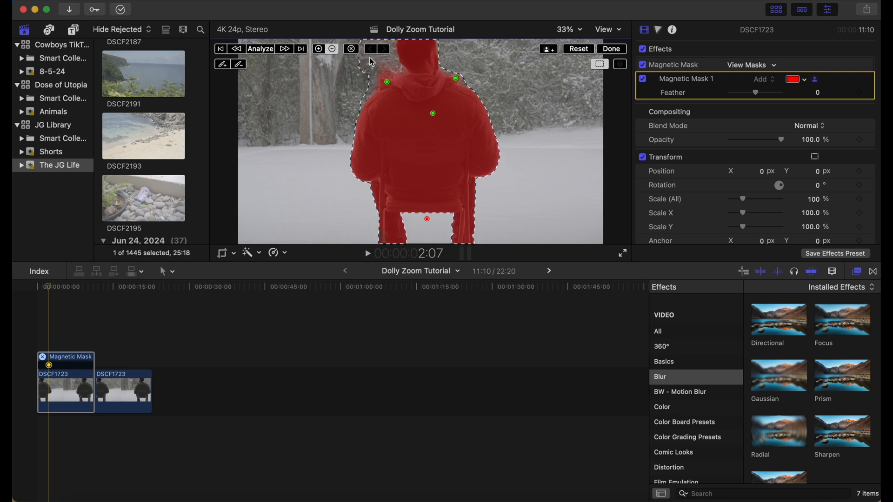
pyautogui.click(395, 66)
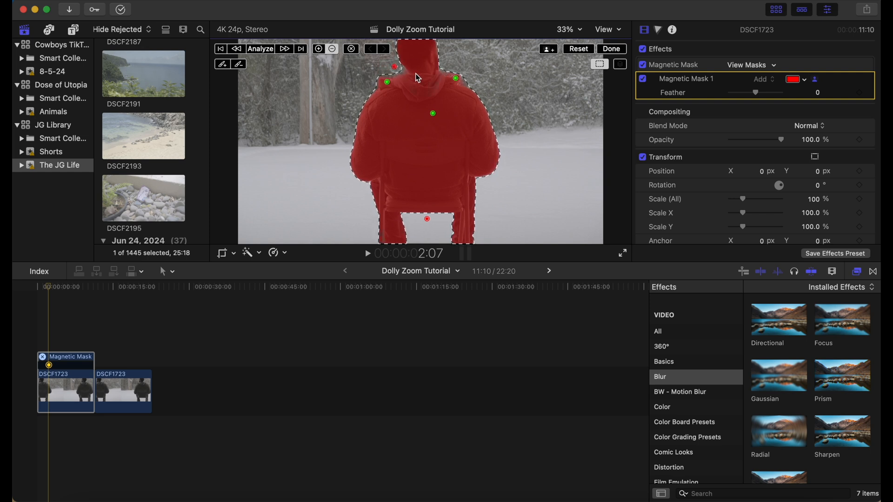
pyautogui.click(444, 69)
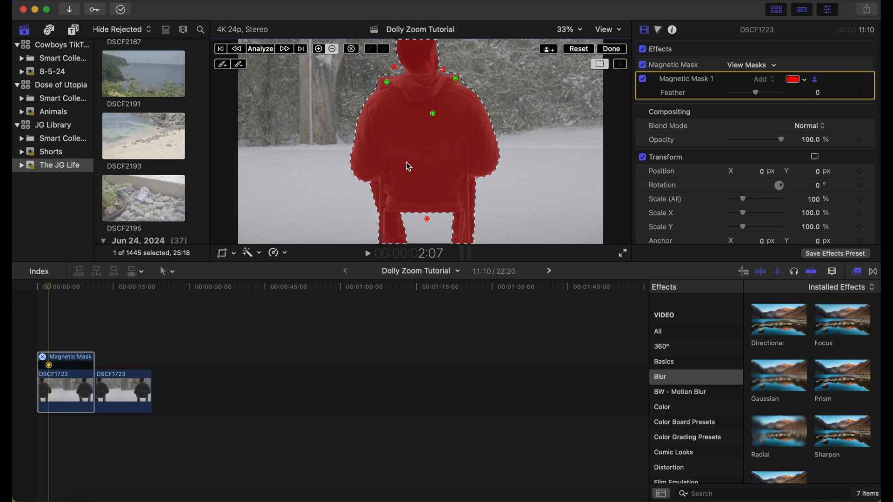
# Step: Analyze the Magnetic Mask across the clip, finish mask editing, and set its Feather to -100
pyautogui.click(271, 53)
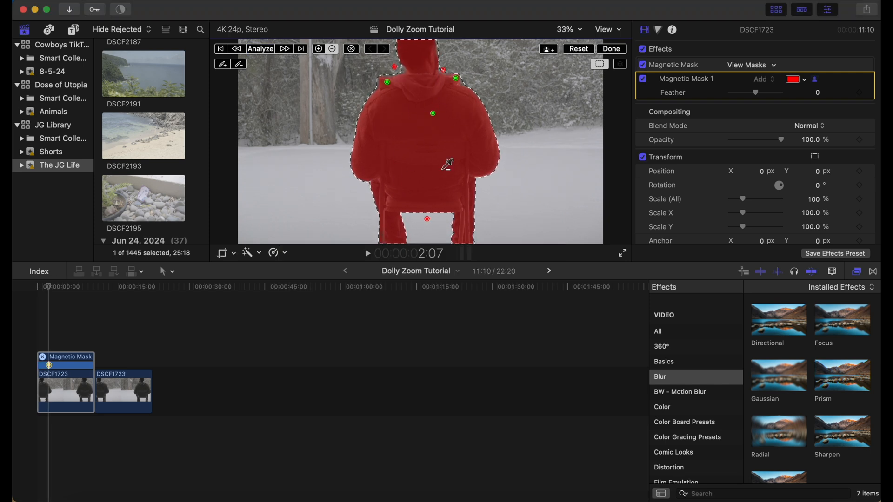
pyautogui.click(617, 50)
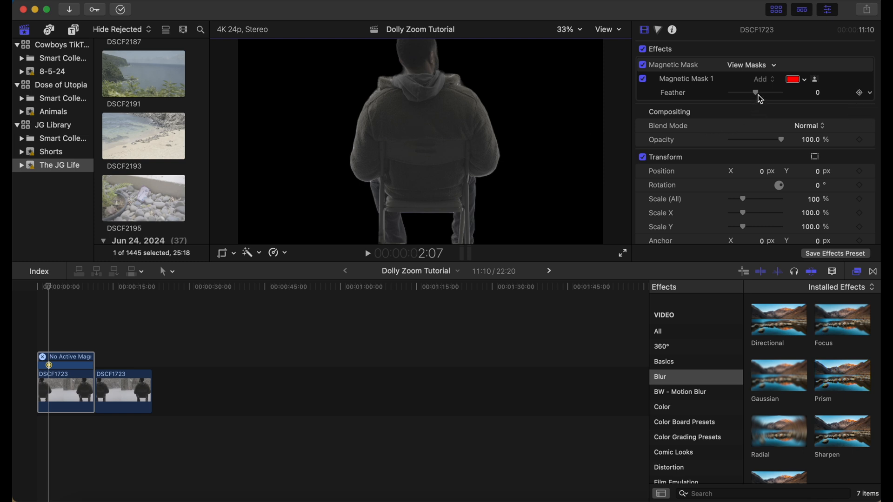
pyautogui.moveTo(758, 94); pyautogui.dragTo(792, 102)
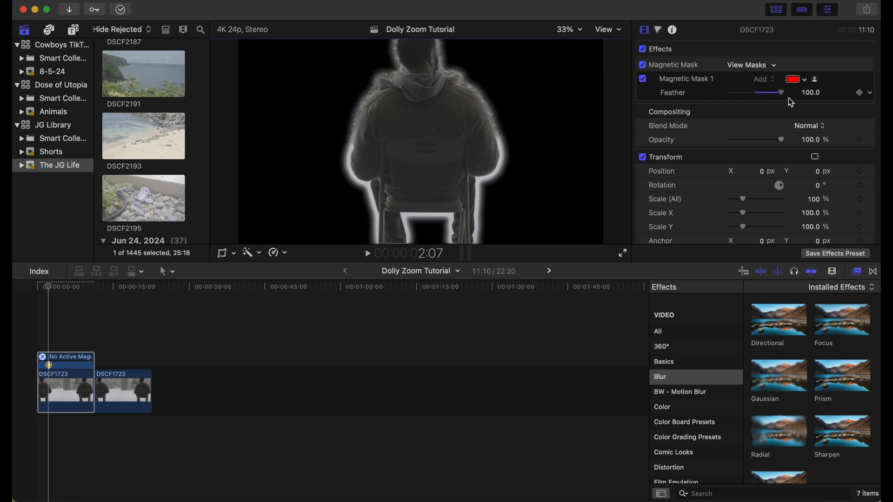
pyautogui.moveTo(788, 99); pyautogui.dragTo(732, 91)
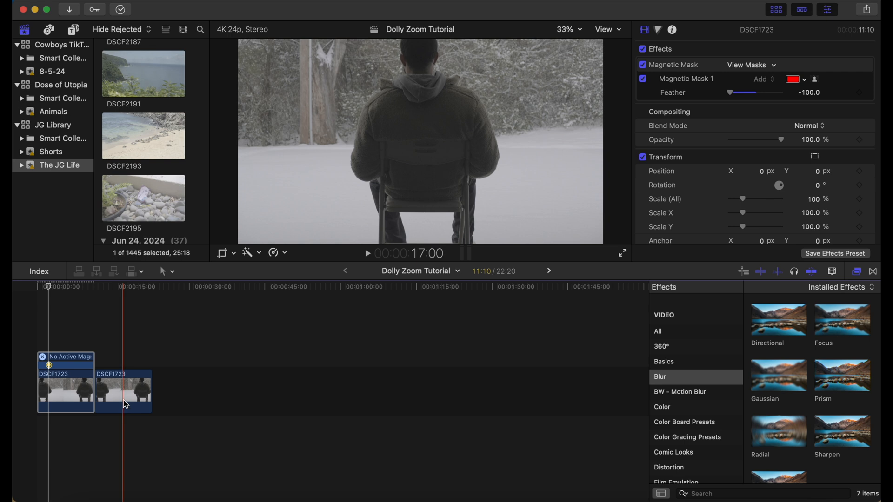
# Step: Replace the unmasked second clip with a copy of the masked first clip
pyautogui.click(123, 400)
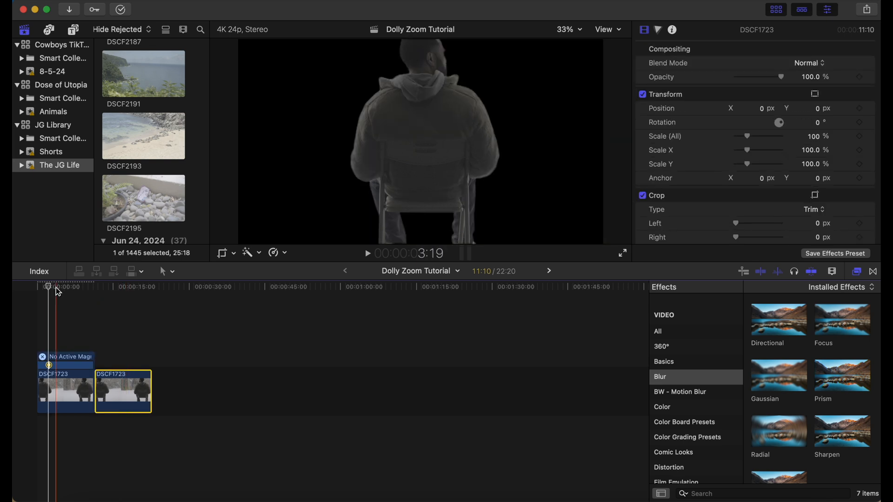
pyautogui.moveTo(49, 288); pyautogui.dragTo(91, 295)
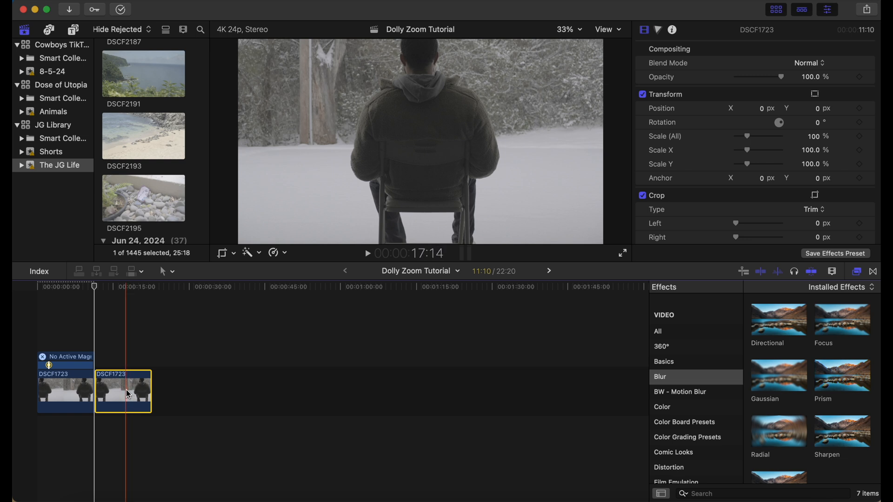
pyautogui.press('Delete')
pyautogui.click(86, 390)
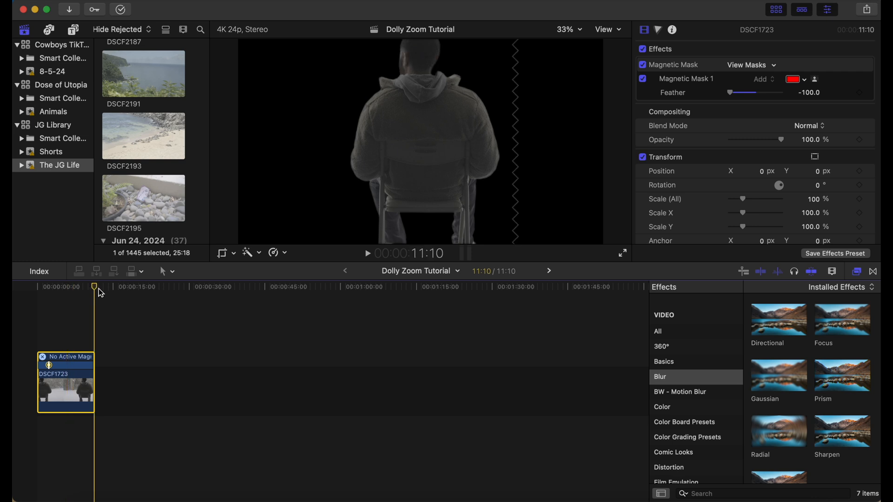
pyautogui.press('super+v')
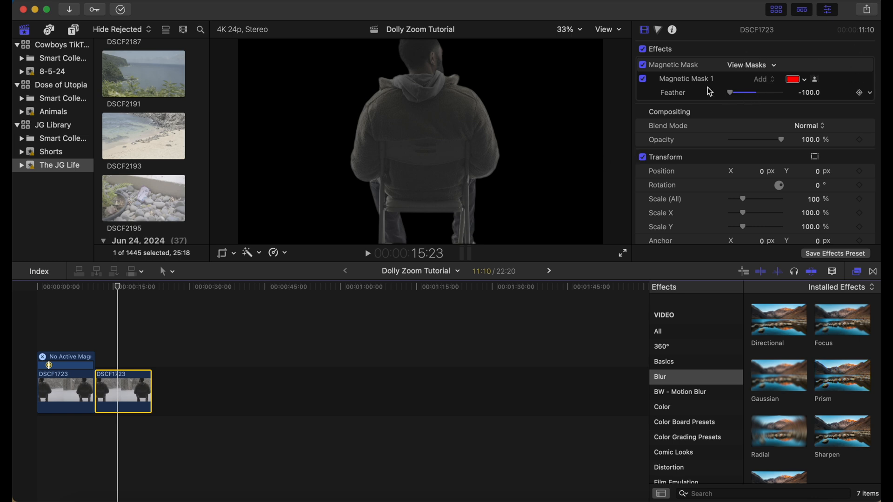
# Step: Invert the masks on the second clip and compare it with the first clip
pyautogui.click(815, 68)
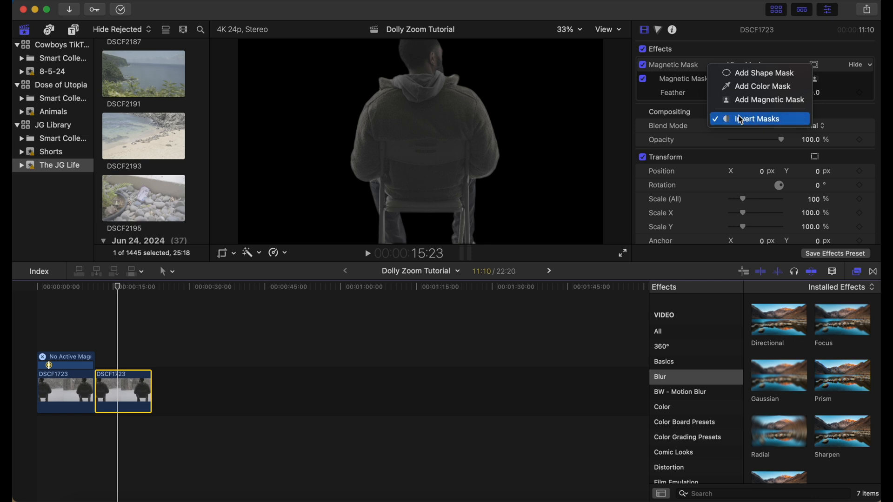
pyautogui.click(741, 118)
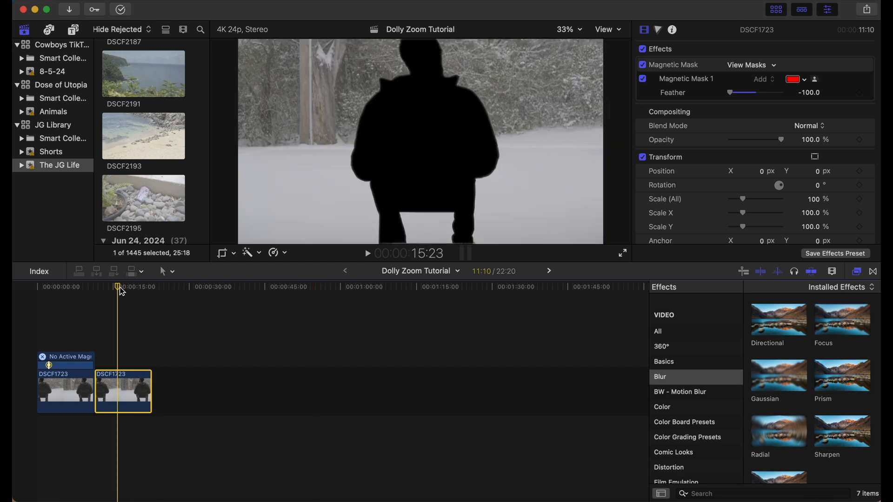
pyautogui.moveTo(119, 286); pyautogui.dragTo(52, 285)
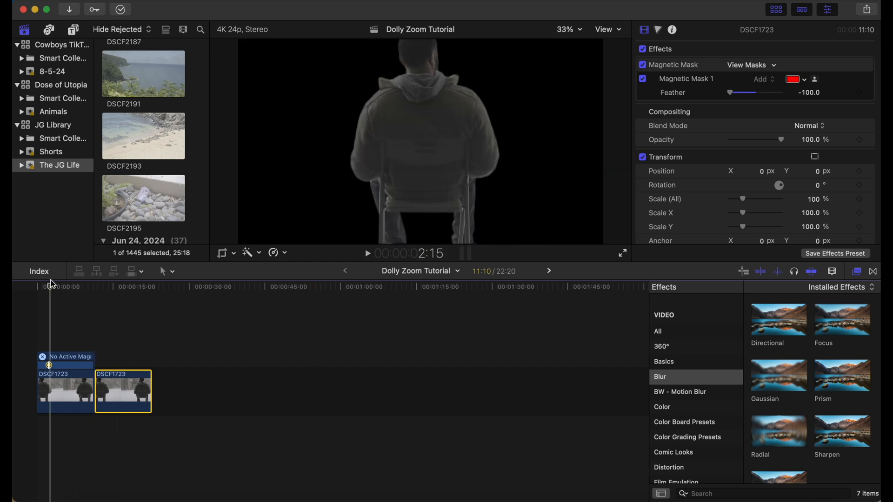
pyautogui.click(122, 306)
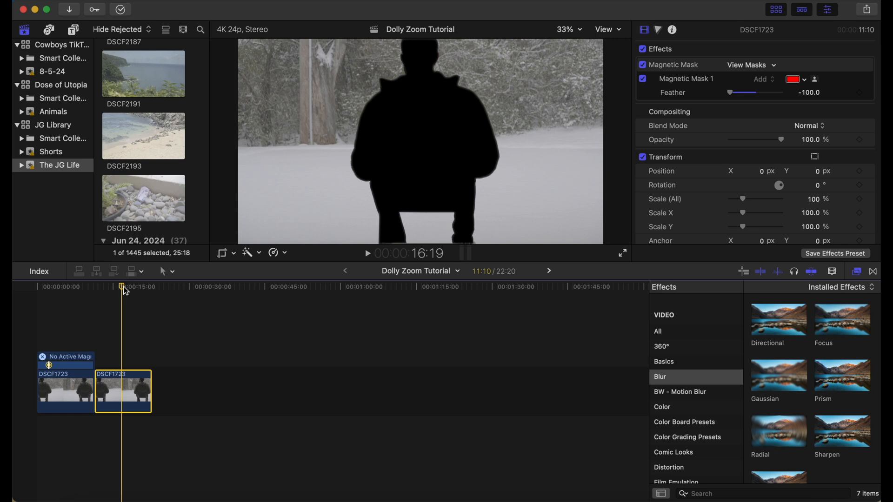
# Step: Add a third copy of the clip at the end of the timeline and turn off its Magnetic Mask
pyautogui.moveTo(126, 292); pyautogui.dragTo(157, 296)
pyautogui.press('super+v')
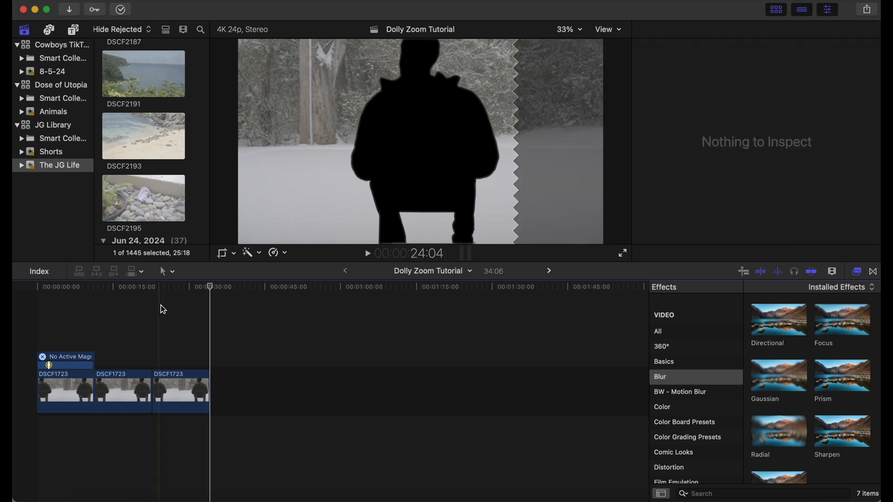
pyautogui.click(183, 385)
pyautogui.moveTo(211, 289); pyautogui.dragTo(178, 292)
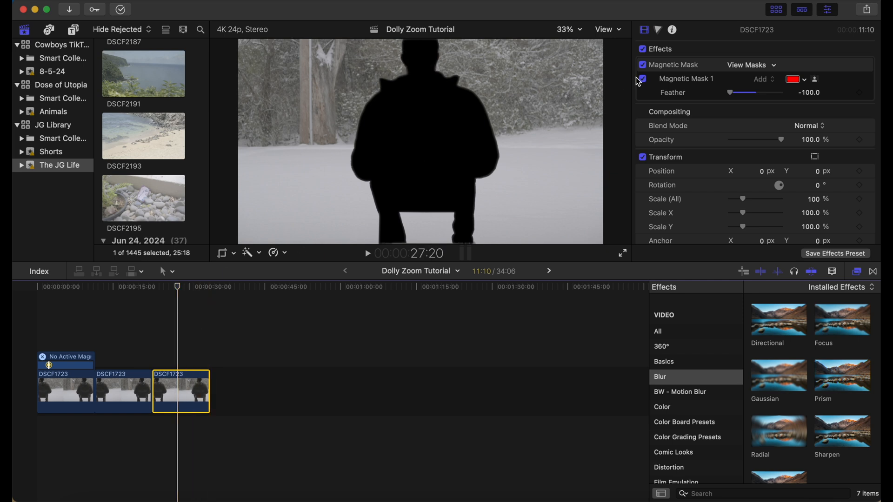
pyautogui.click(644, 65)
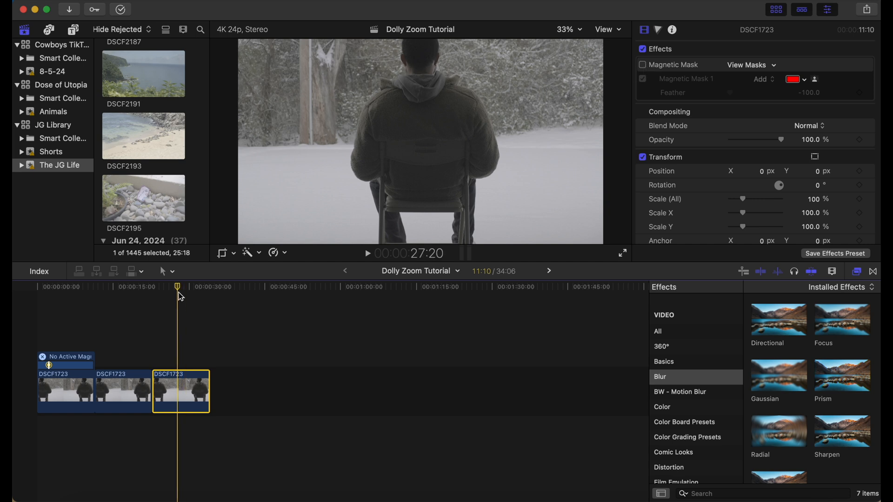
# Step: Save the unmasked third clip's frame at 27:12 as a PNG named Dolly Zoom Still on the LaCie drive
pyautogui.moveTo(181, 297)
pyautogui.mouseDown()
pyautogui.moveTo(169, 297)
pyautogui.moveTo(179, 296)
pyautogui.mouseUp()
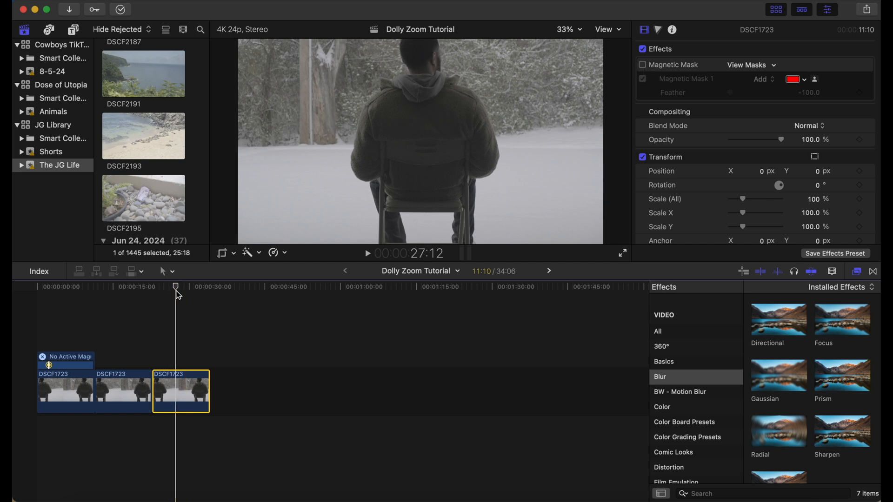
pyautogui.click(875, 11)
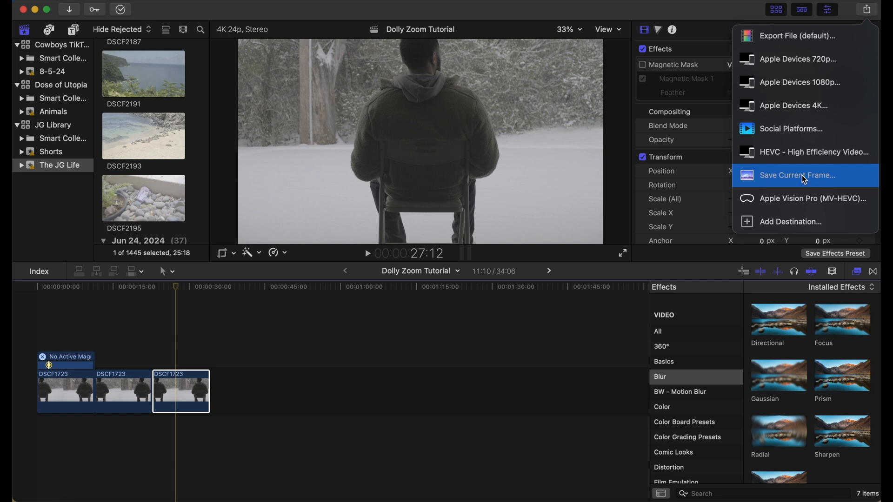
pyautogui.click(805, 180)
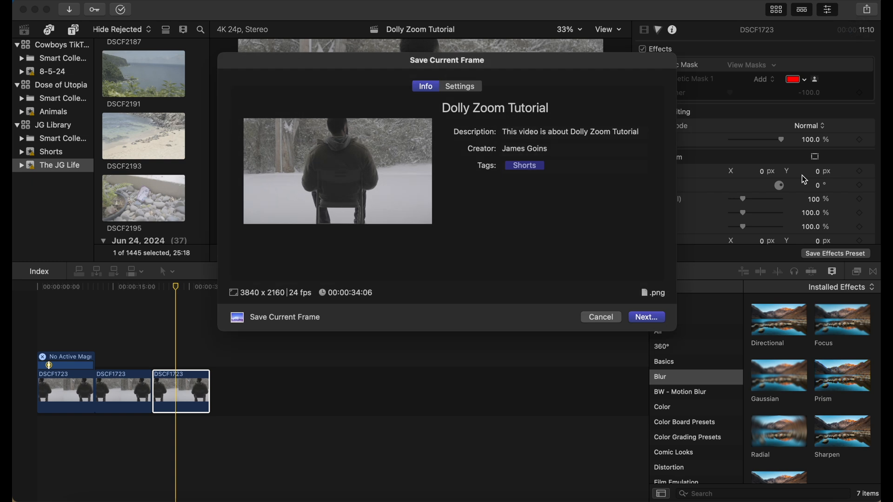
pyautogui.doubleClick(540, 110)
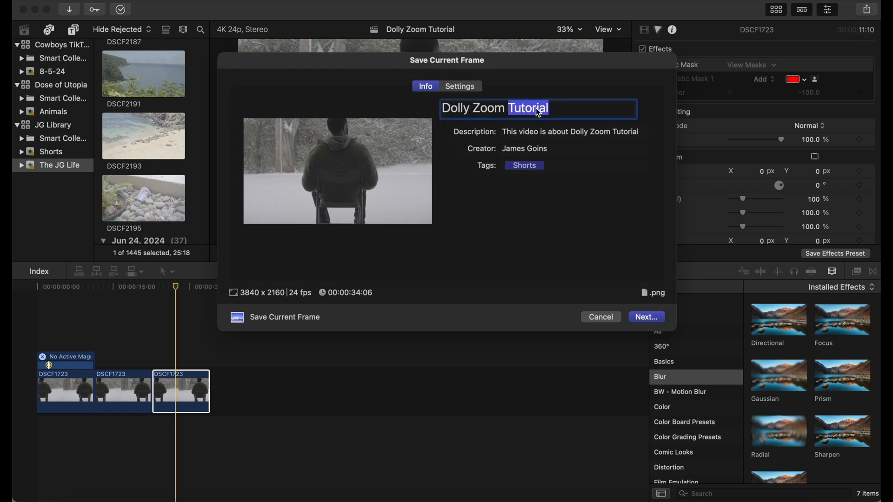
pyautogui.write('Still')
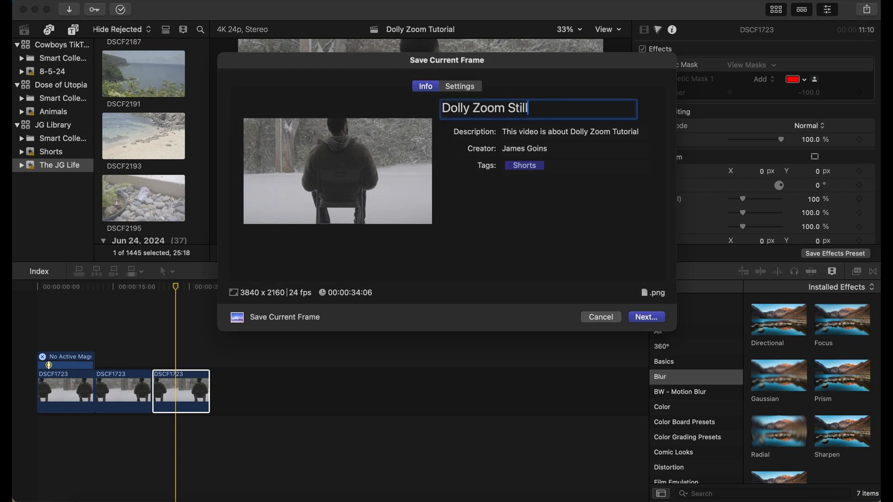
pyautogui.click(466, 88)
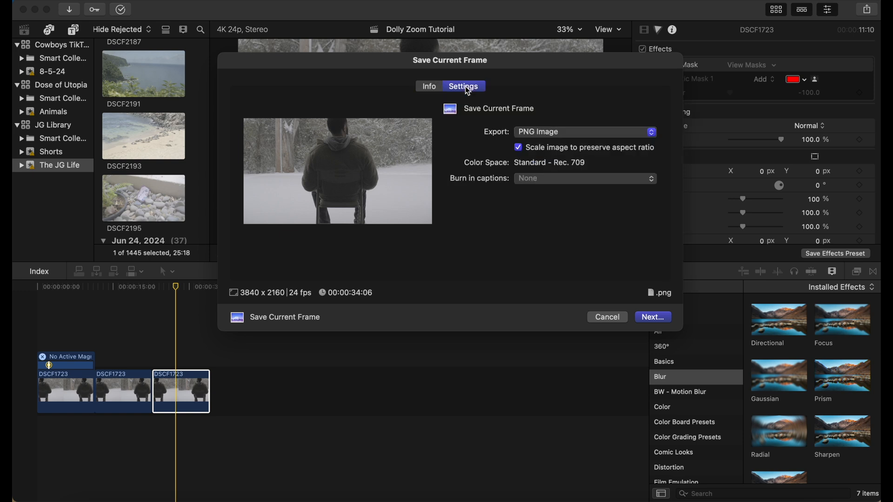
pyautogui.click(435, 88)
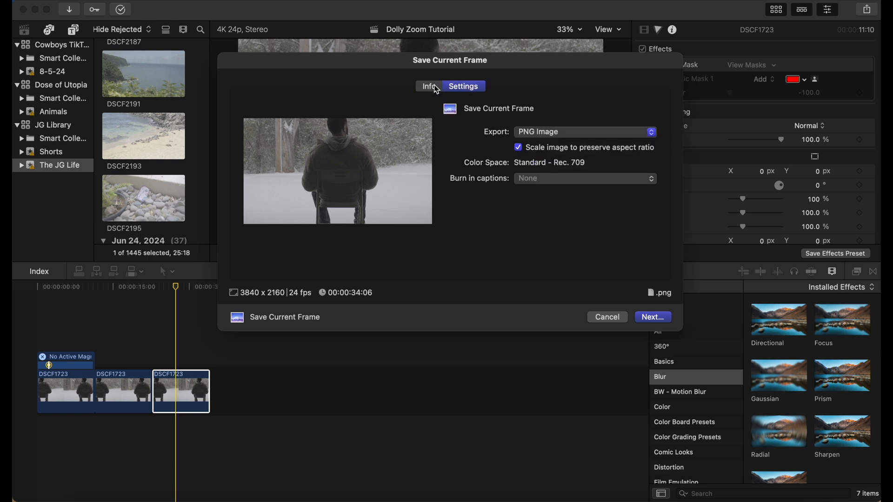
pyautogui.click(644, 320)
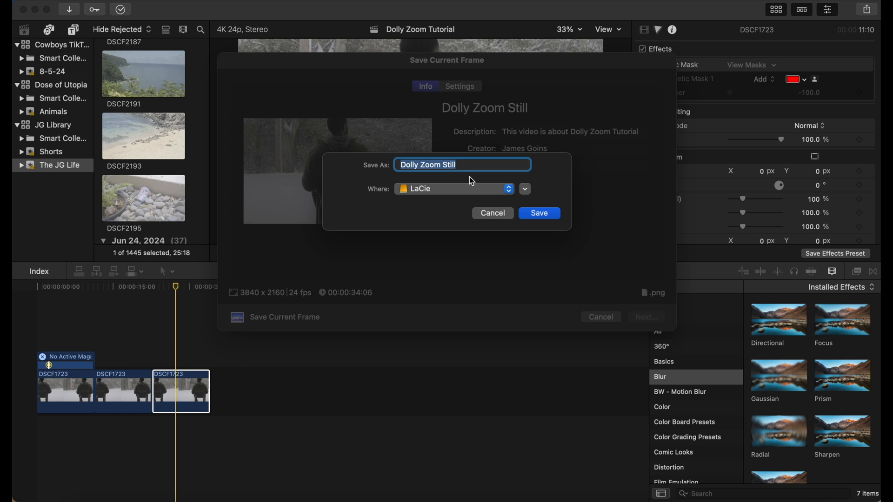
pyautogui.click(540, 217)
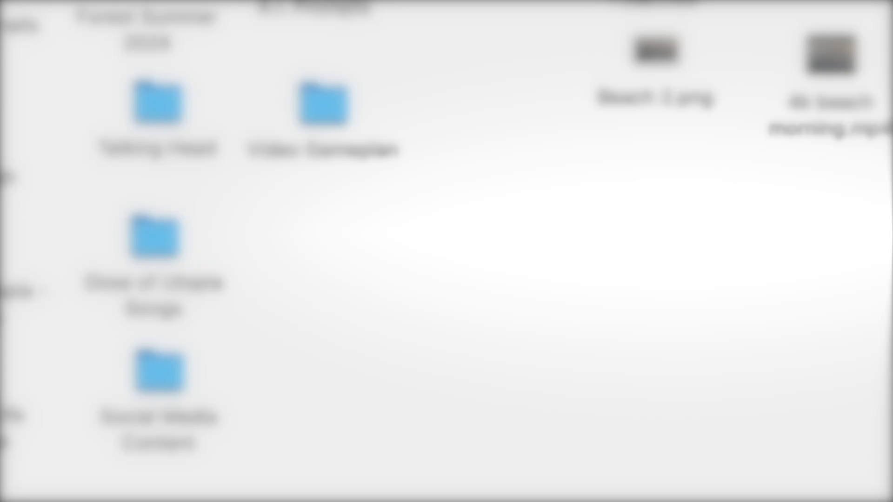
# Step: Switch to Adobe Firefly in the browser and upload Dolly Zoom Still.png from the LaCie drive
pyautogui.moveTo(782, 325); pyautogui.dragTo(703, 321)
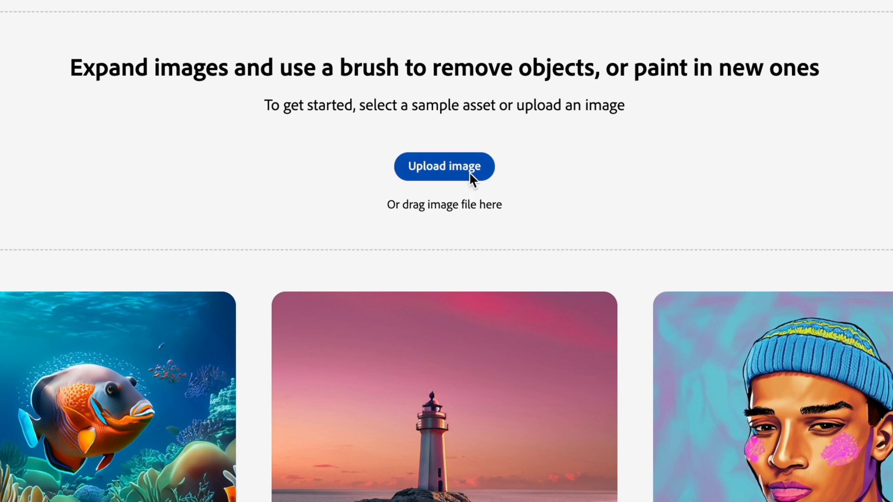
pyautogui.click(469, 172)
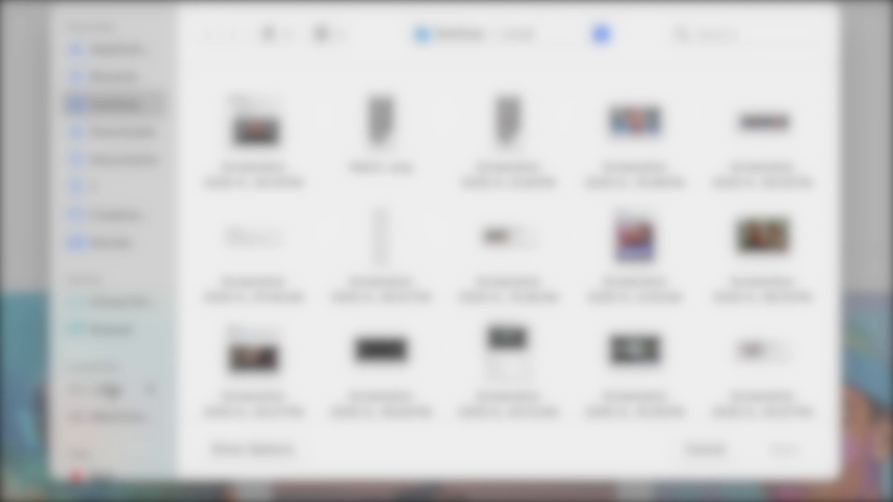
pyautogui.click(110, 391)
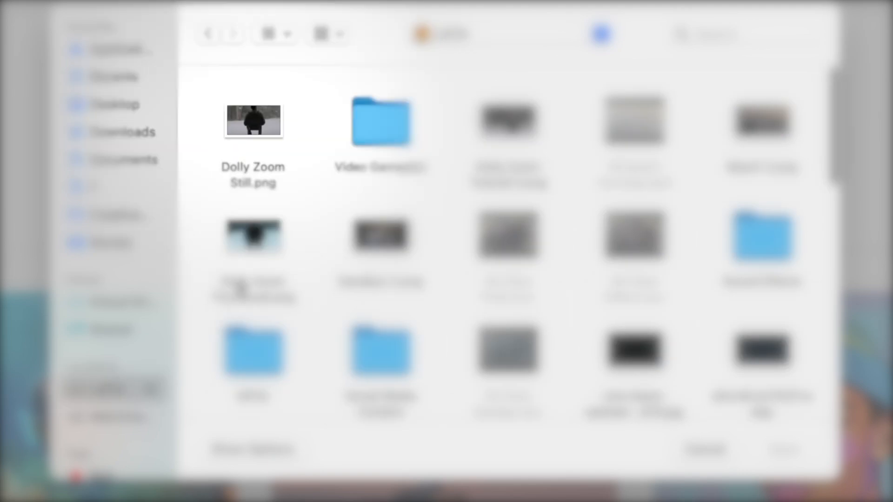
pyautogui.click(259, 193)
pyautogui.click(786, 449)
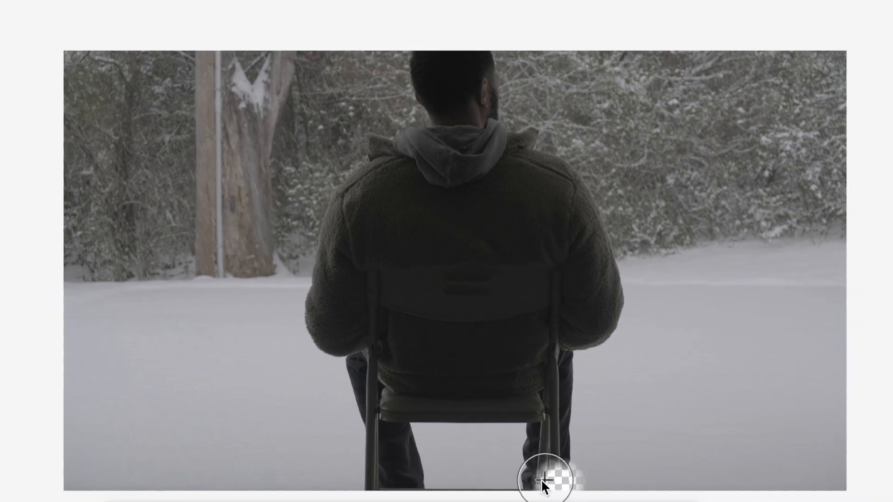
# Step: Brush over the seated man and his chair completely and remove them from the snowy background
pyautogui.moveTo(542, 479)
pyautogui.mouseDown()
pyautogui.moveTo(536, 419)
pyautogui.moveTo(549, 455)
pyautogui.moveTo(565, 373)
pyautogui.moveTo(559, 453)
pyautogui.moveTo(572, 316)
pyautogui.moveTo(597, 321)
pyautogui.moveTo(607, 255)
pyautogui.moveTo(601, 341)
pyautogui.moveTo(618, 258)
pyautogui.moveTo(595, 212)
pyautogui.moveTo(516, 143)
pyautogui.moveTo(487, 66)
pyautogui.moveTo(447, 50)
pyautogui.moveTo(422, 53)
pyautogui.moveTo(423, 129)
pyautogui.moveTo(392, 130)
pyautogui.moveTo(372, 145)
pyautogui.moveTo(366, 179)
pyautogui.moveTo(319, 239)
pyautogui.moveTo(311, 305)
pyautogui.mouseUp()
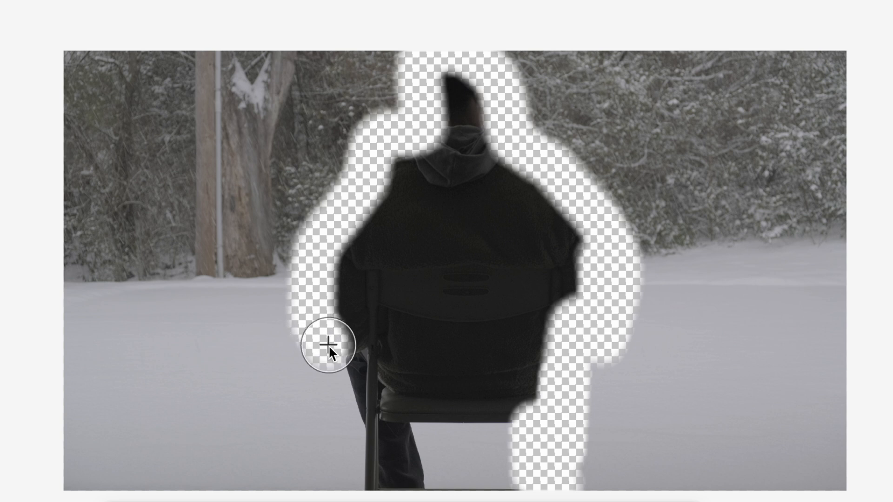
pyautogui.moveTo(328, 345)
pyautogui.mouseDown()
pyautogui.moveTo(351, 355)
pyautogui.moveTo(370, 474)
pyautogui.moveTo(394, 490)
pyautogui.moveTo(400, 441)
pyautogui.moveTo(390, 418)
pyautogui.moveTo(411, 498)
pyautogui.moveTo(534, 500)
pyautogui.moveTo(385, 447)
pyautogui.moveTo(374, 390)
pyautogui.moveTo(493, 409)
pyautogui.moveTo(453, 403)
pyautogui.moveTo(519, 402)
pyautogui.moveTo(570, 260)
pyautogui.moveTo(565, 200)
pyautogui.moveTo(478, 132)
pyautogui.moveTo(463, 82)
pyautogui.moveTo(412, 139)
pyautogui.moveTo(409, 119)
pyautogui.moveTo(398, 133)
pyautogui.moveTo(399, 168)
pyautogui.moveTo(351, 263)
pyautogui.moveTo(371, 292)
pyautogui.moveTo(342, 296)
pyautogui.moveTo(435, 375)
pyautogui.moveTo(422, 362)
pyautogui.moveTo(522, 333)
pyautogui.moveTo(541, 215)
pyautogui.moveTo(527, 278)
pyautogui.moveTo(467, 161)
pyautogui.moveTo(440, 129)
pyautogui.moveTo(489, 219)
pyautogui.moveTo(482, 307)
pyautogui.moveTo(513, 317)
pyautogui.moveTo(452, 279)
pyautogui.moveTo(430, 185)
pyautogui.moveTo(400, 241)
pyautogui.moveTo(389, 310)
pyautogui.moveTo(398, 342)
pyautogui.moveTo(426, 359)
pyautogui.moveTo(464, 232)
pyautogui.moveTo(476, 250)
pyautogui.moveTo(455, 334)
pyautogui.mouseUp()
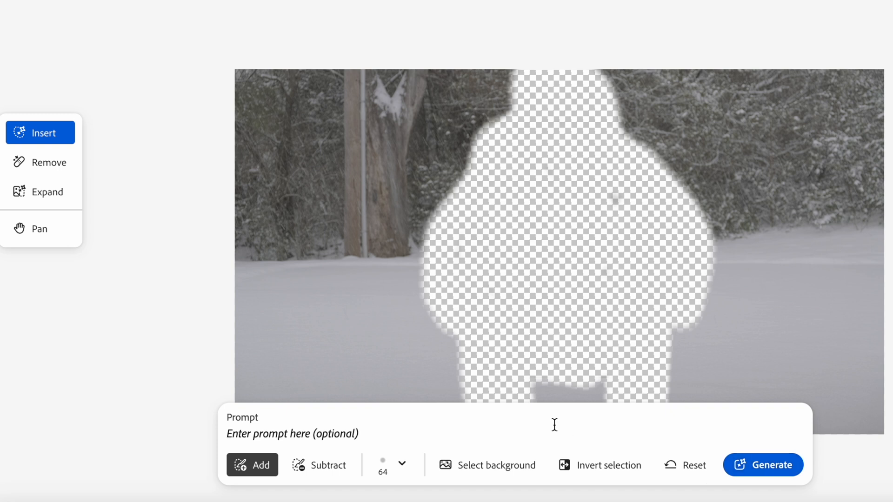
pyautogui.click(37, 167)
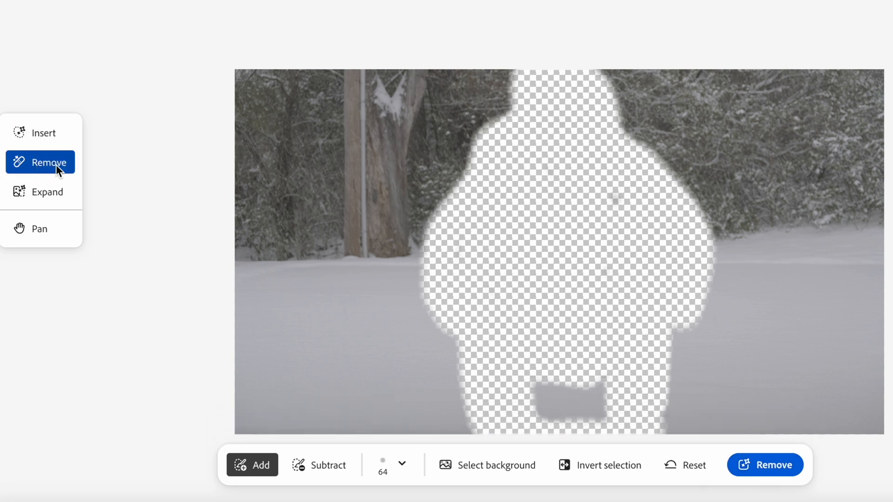
pyautogui.click(780, 468)
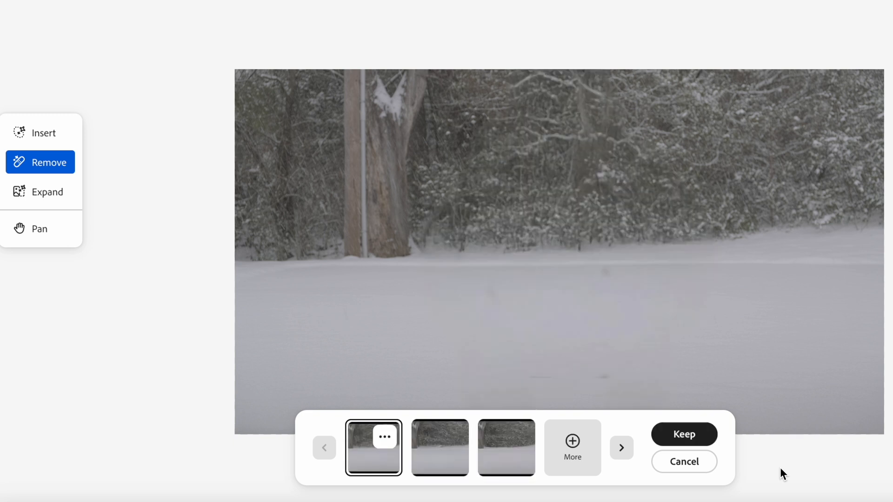
# Step: Compare the three generated background variations and keep the first one
pyautogui.click(443, 452)
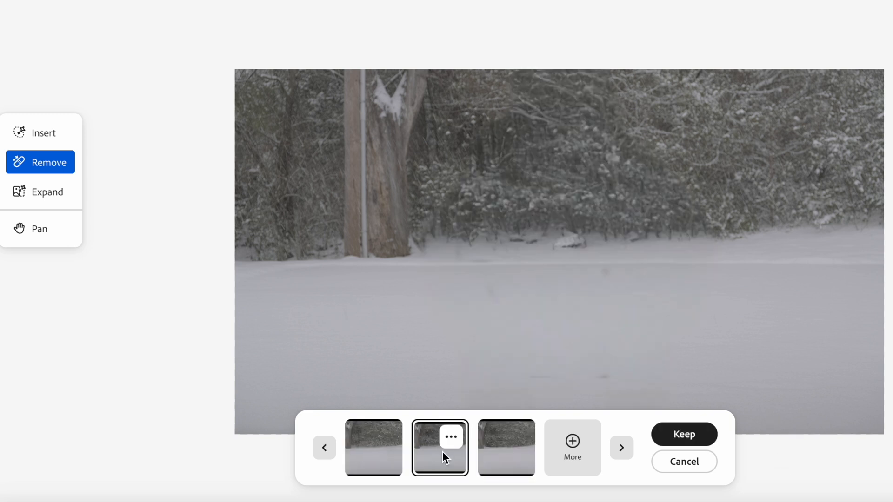
pyautogui.click(505, 459)
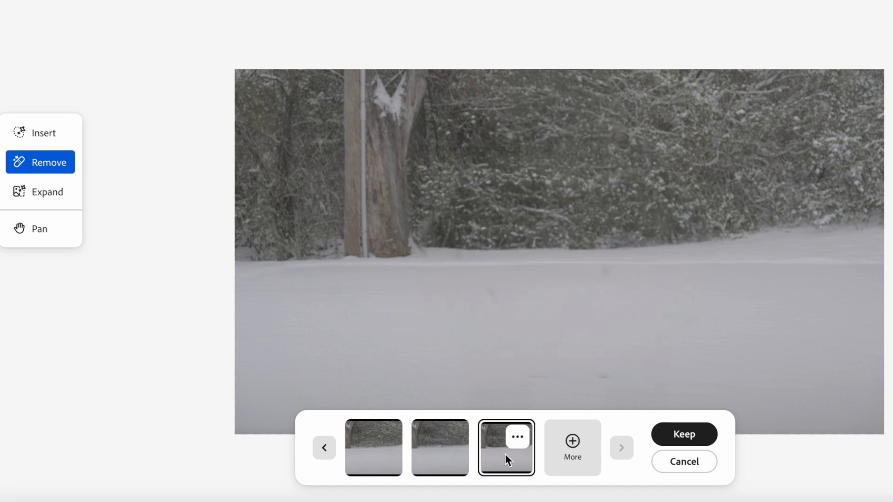
pyautogui.click(366, 456)
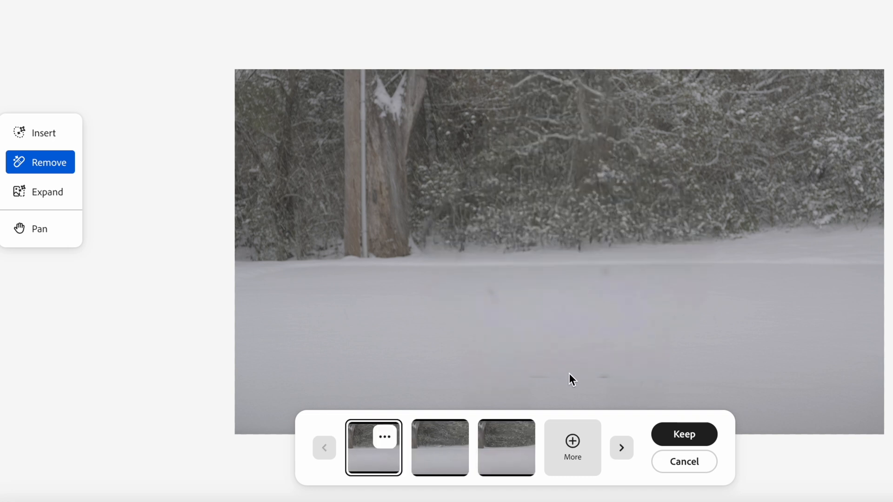
pyautogui.click(681, 435)
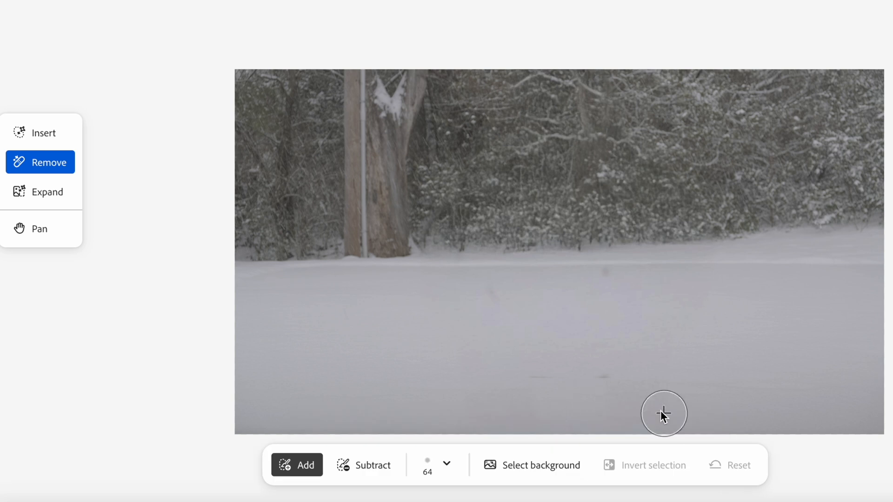
# Step: Remove the leftover dark spots from the snow and download the cleaned background image
pyautogui.click(610, 269)
pyautogui.click(492, 286)
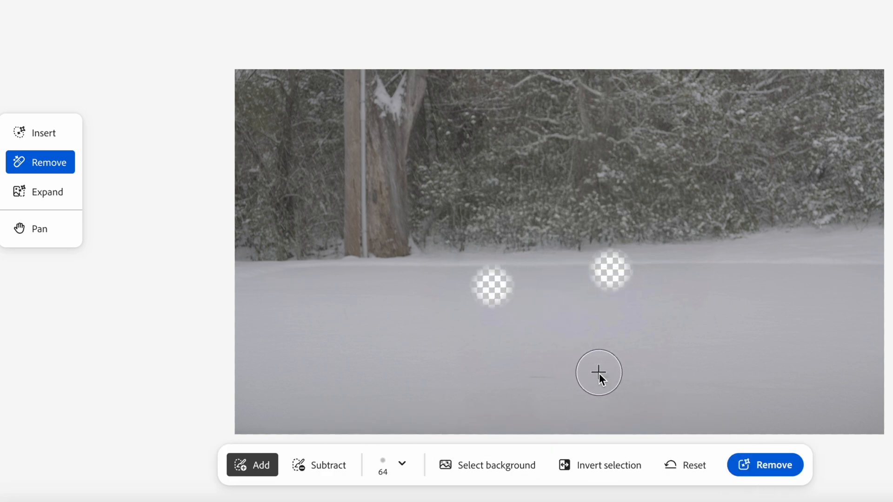
pyautogui.click(764, 471)
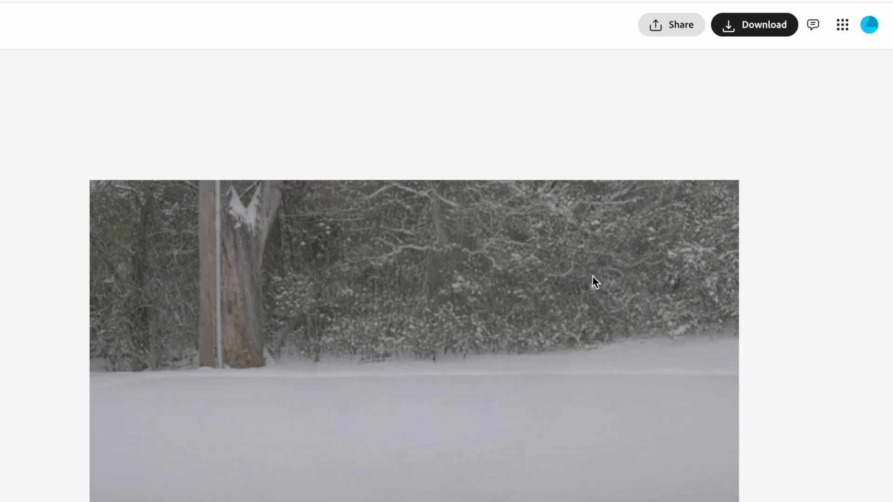
pyautogui.click(747, 26)
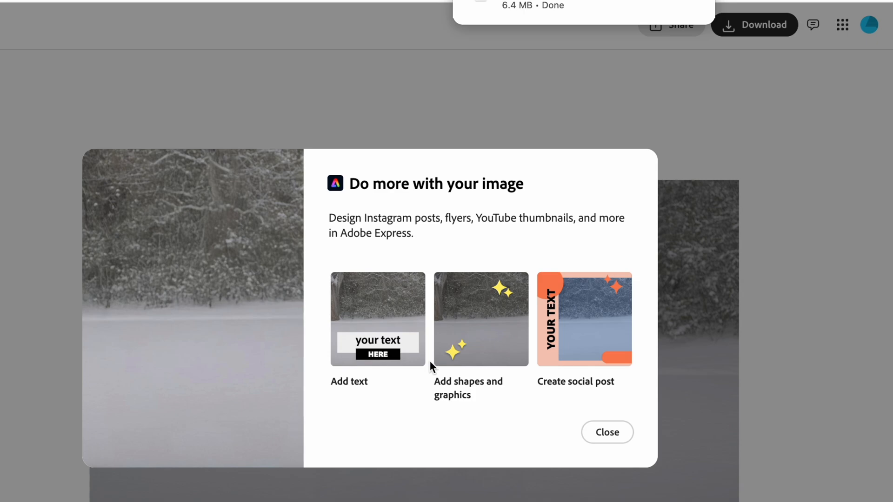
pyautogui.click(603, 433)
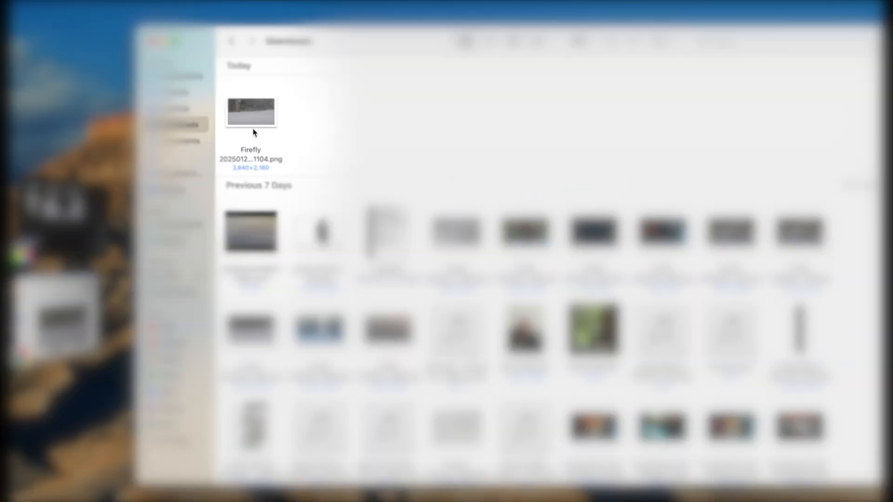
# Step: Add the downloaded Firefly image to the end of the Final Cut Pro timeline and delete the unmasked third clip
pyautogui.moveTo(251, 112); pyautogui.dragTo(244, 384)
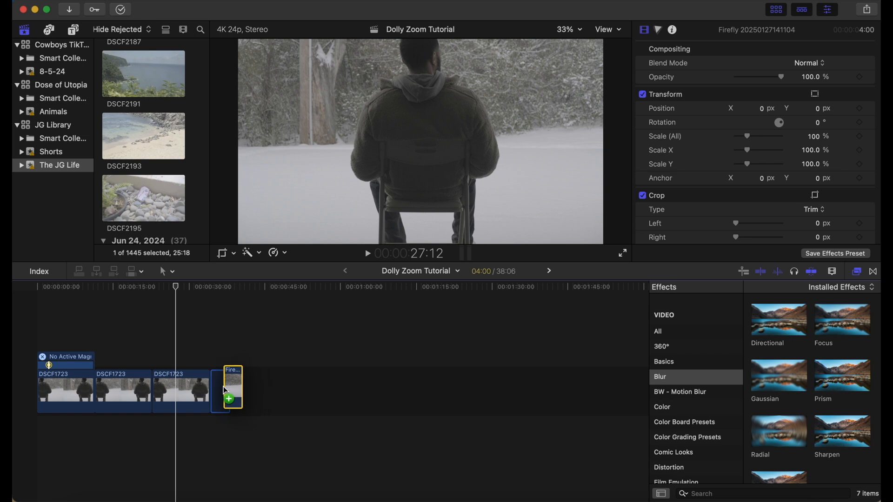
pyautogui.moveTo(224, 387); pyautogui.dragTo(224, 387)
pyautogui.click(193, 391)
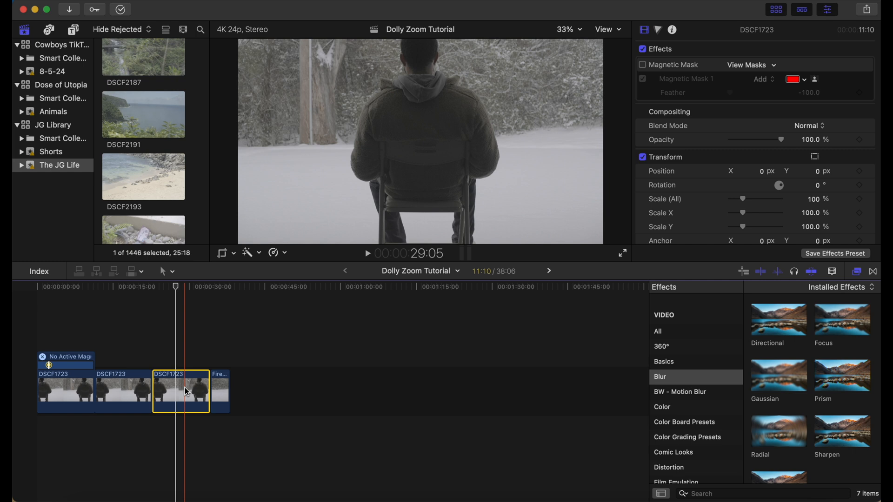
pyautogui.press('Delete')
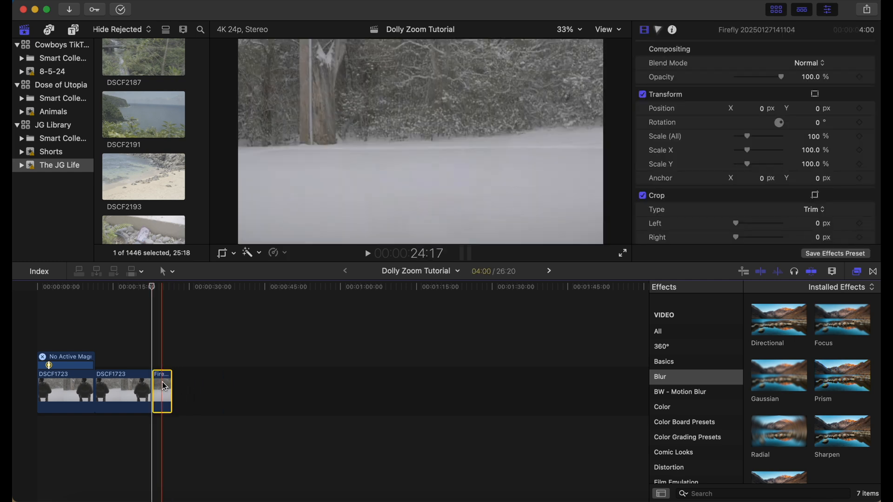
# Step: Place the Firefly still beneath the second clip, aligned with its start, and extend it to that clip's end
pyautogui.moveTo(163, 384); pyautogui.dragTo(160, 385)
pyautogui.moveTo(155, 291); pyautogui.dragTo(127, 298)
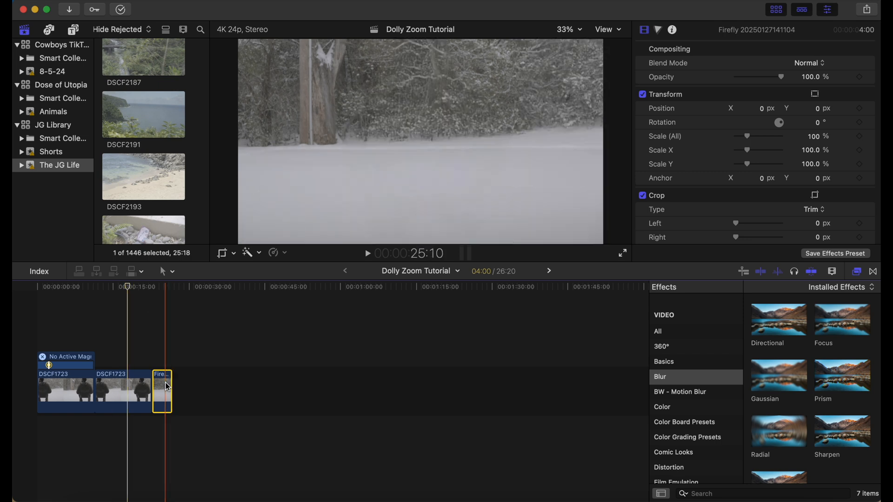
pyautogui.moveTo(168, 387); pyautogui.dragTo(111, 437)
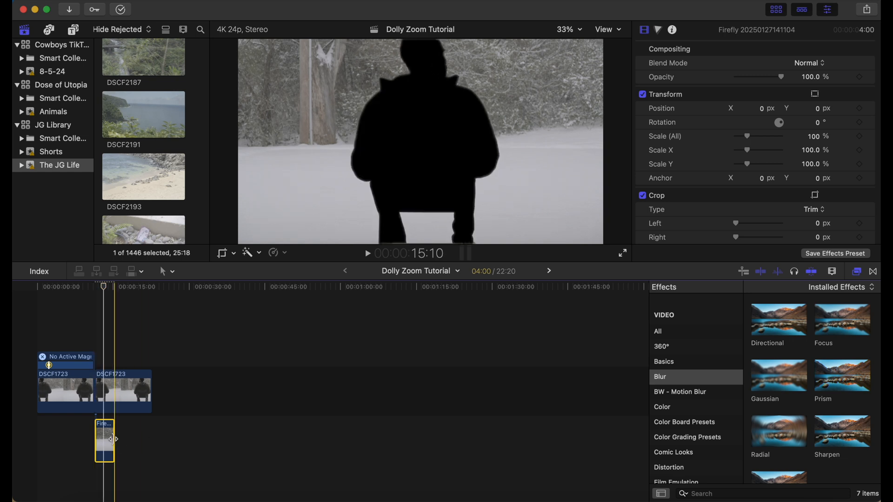
pyautogui.moveTo(114, 437); pyautogui.dragTo(152, 436)
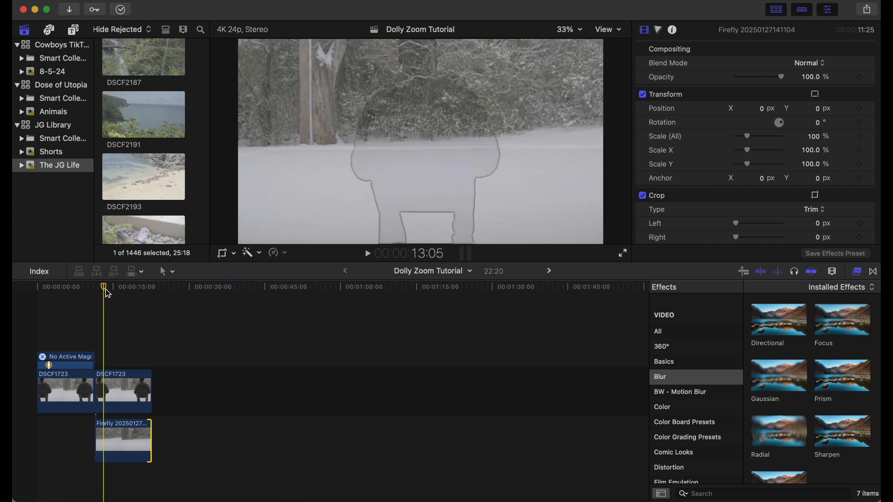
# Step: Set the second clip's Magnetic Mask Feather to 75 to blend its edge with the still, checking at 11:10
pyautogui.scroll(-10, 189, 223)
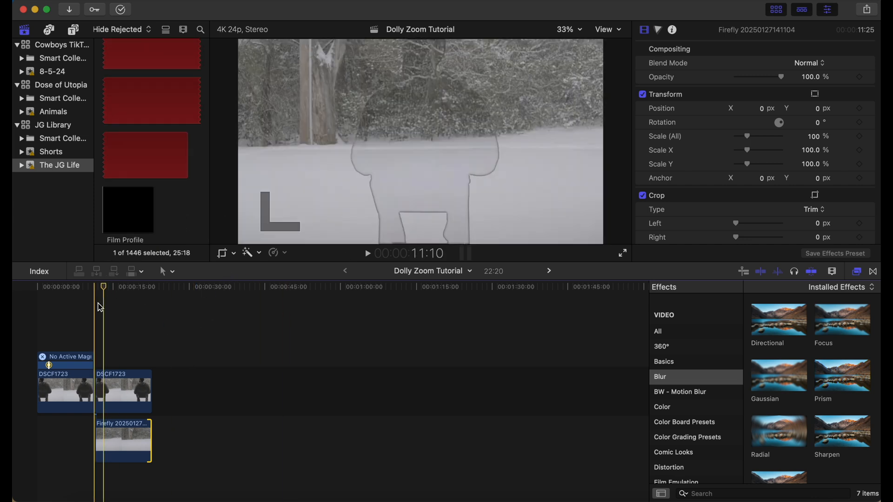
pyautogui.moveTo(105, 286); pyautogui.dragTo(101, 286)
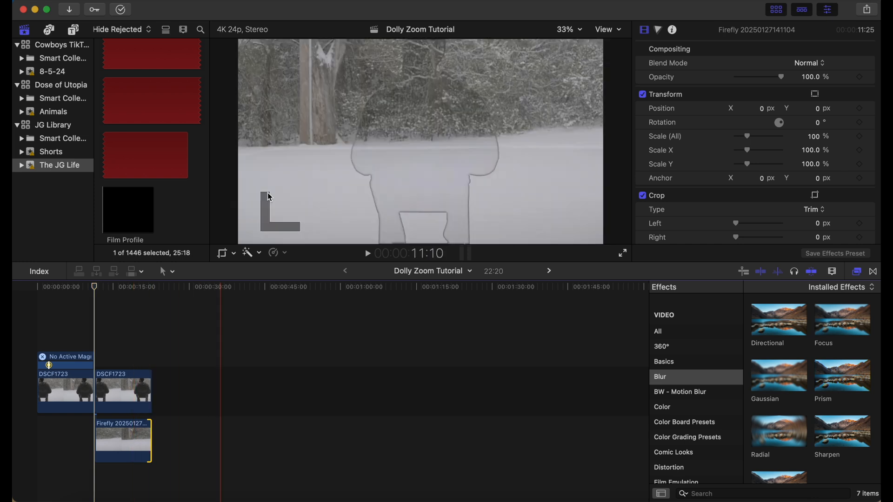
pyautogui.click(147, 372)
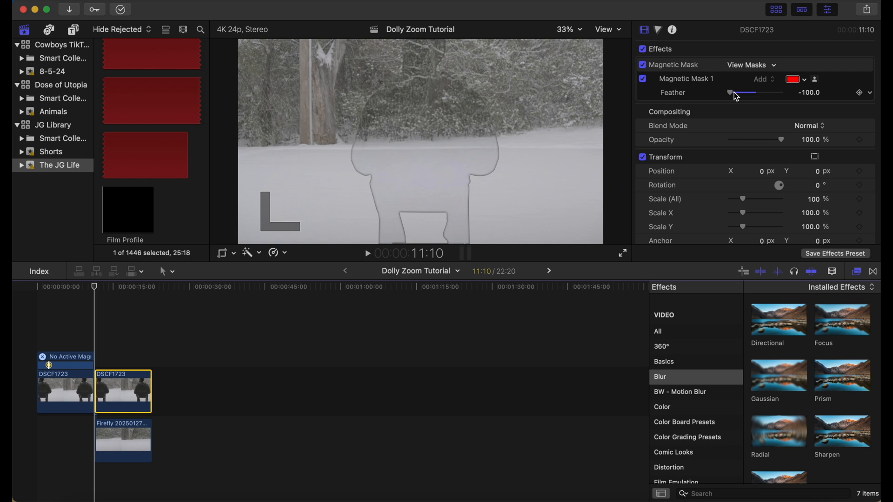
pyautogui.moveTo(732, 93); pyautogui.dragTo(778, 107)
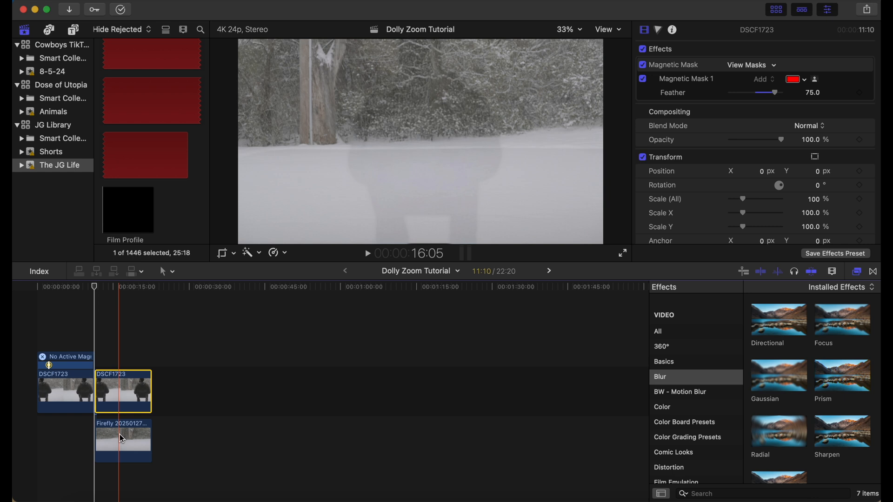
# Step: Add a Color Adjustments correction to the Firefly still and raise its Black Point to 42 to match the masked background
pyautogui.click(120, 436)
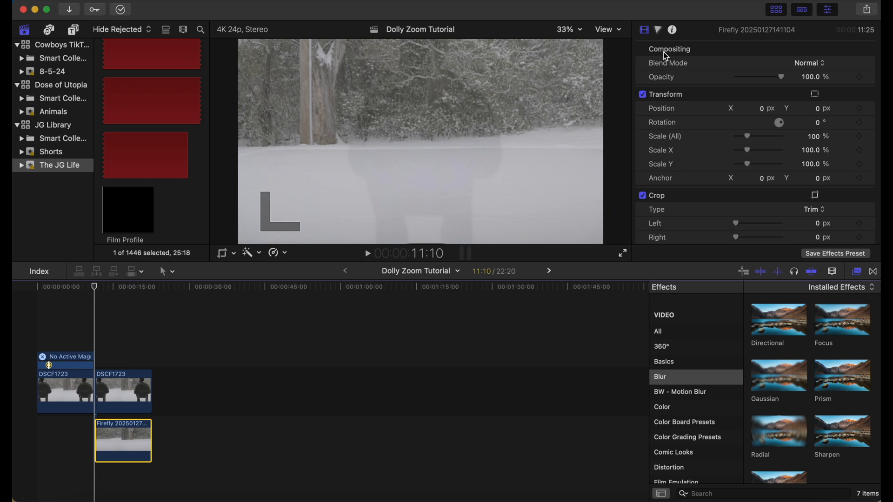
pyautogui.click(661, 32)
pyautogui.click(676, 49)
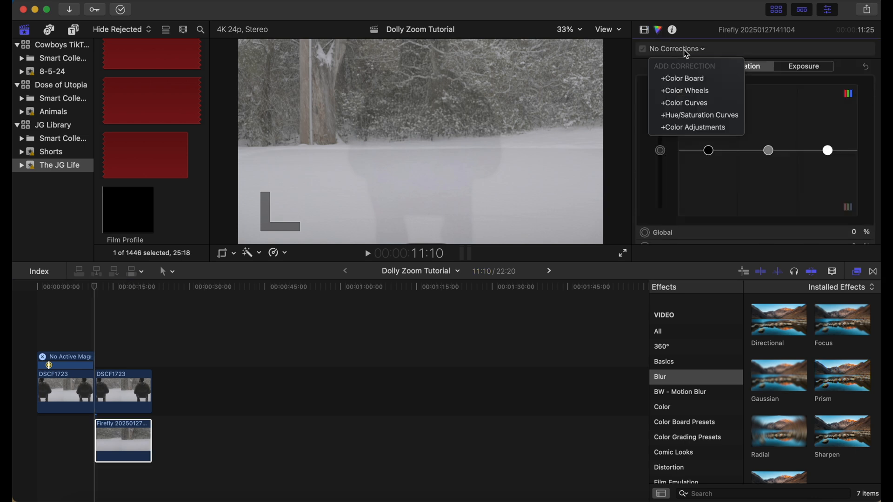
pyautogui.click(712, 131)
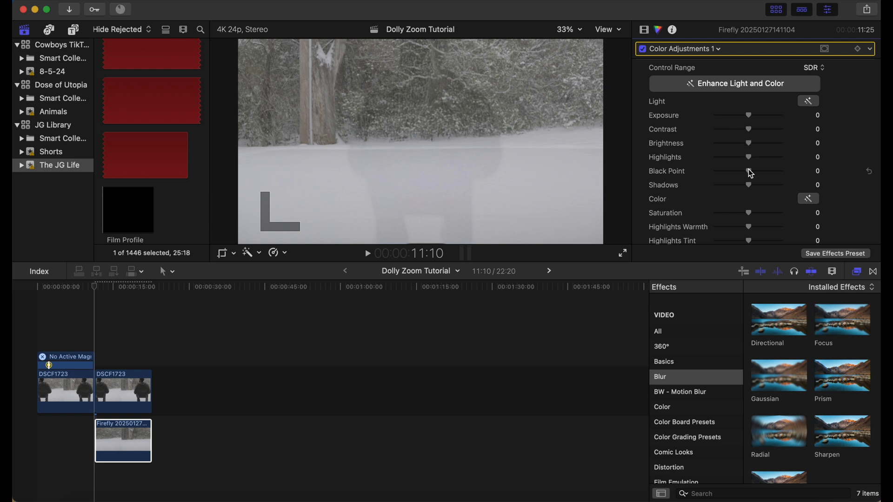
pyautogui.moveTo(749, 169); pyautogui.dragTo(762, 168)
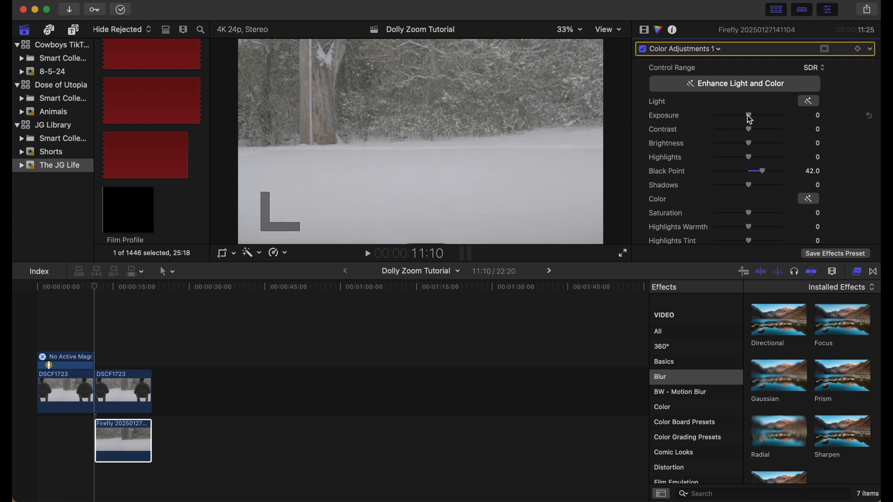
pyautogui.moveTo(750, 119); pyautogui.dragTo(750, 116)
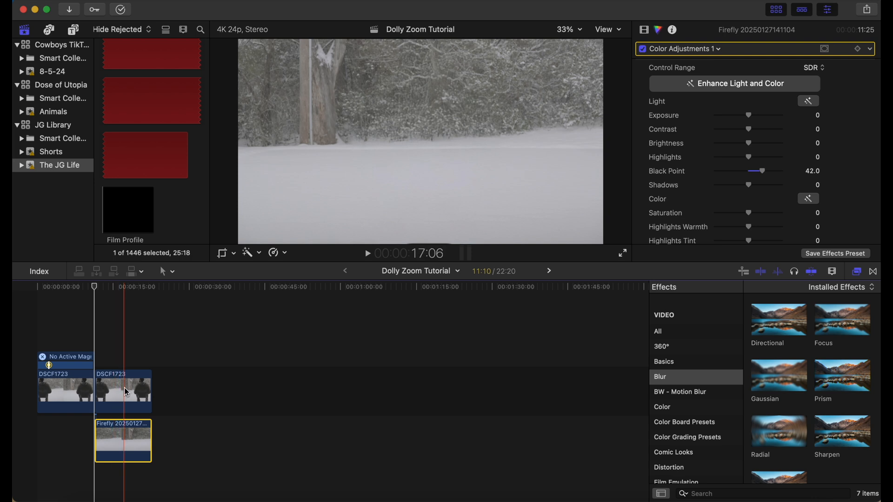
# Step: Combine the inverted-mask background clip and the Firefly still into a compound clip named Dolly Zoom Clip 1
pyautogui.keyDown('super'); pyautogui.click(126, 391); pyautogui.keyUp('super')
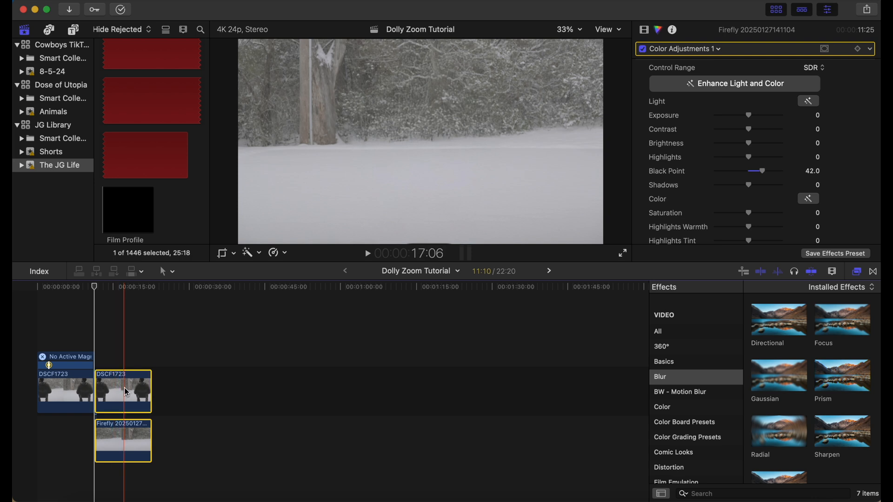
pyautogui.rightClick(125, 388)
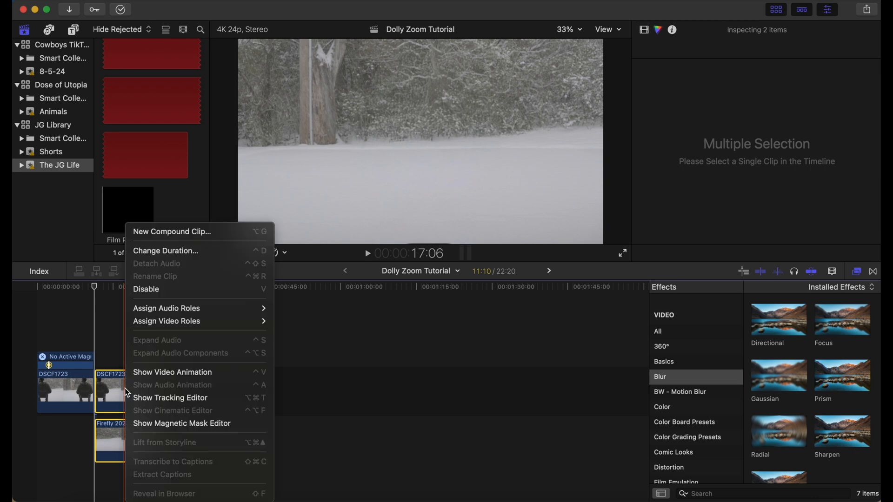
pyautogui.click(184, 231)
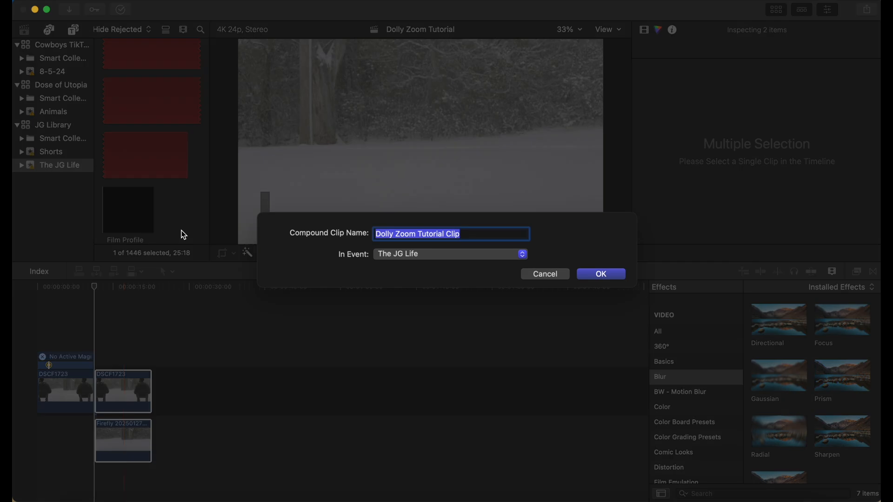
pyautogui.click(426, 234)
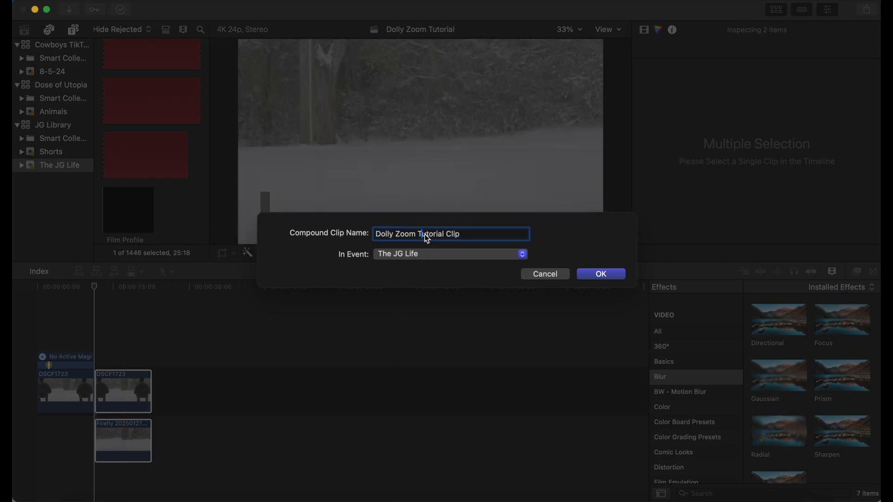
pyautogui.doubleClick(426, 234)
pyautogui.press('BackSpace')
pyautogui.click(448, 234)
pyautogui.write('1')
pyautogui.click(596, 276)
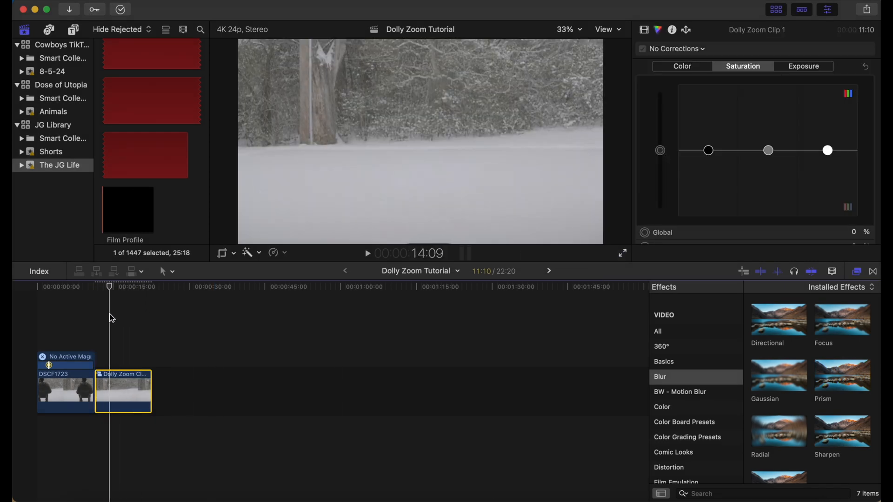
# Step: Stack the masked subject clip DSCF1723 above the compound clip, both starting at the timeline's beginning, and scrub through the composite
pyautogui.click(98, 318)
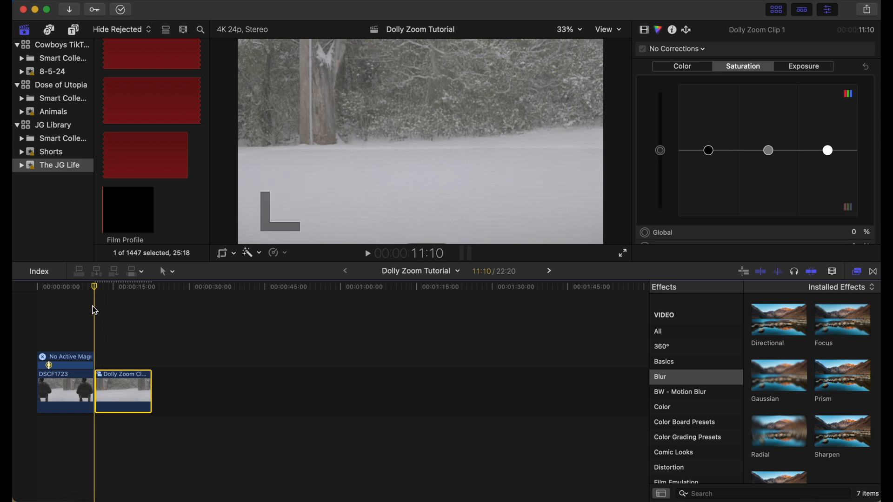
pyautogui.moveTo(93, 294); pyautogui.dragTo(114, 290)
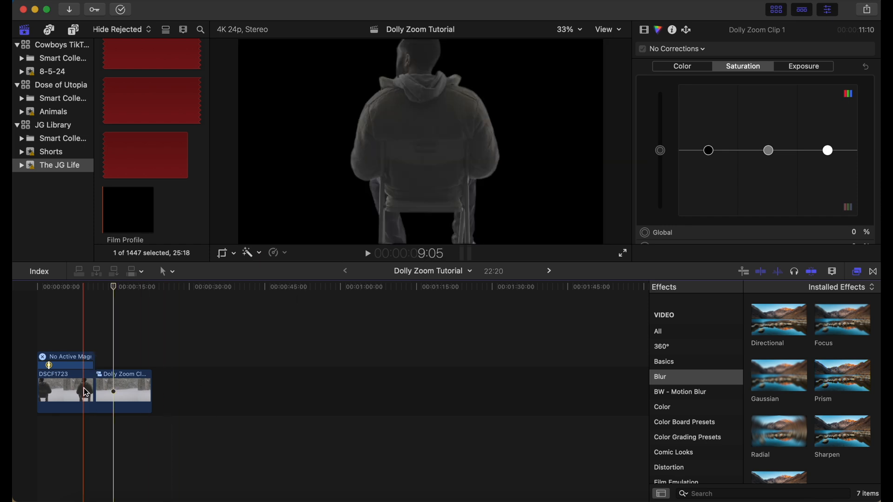
pyautogui.click(70, 308)
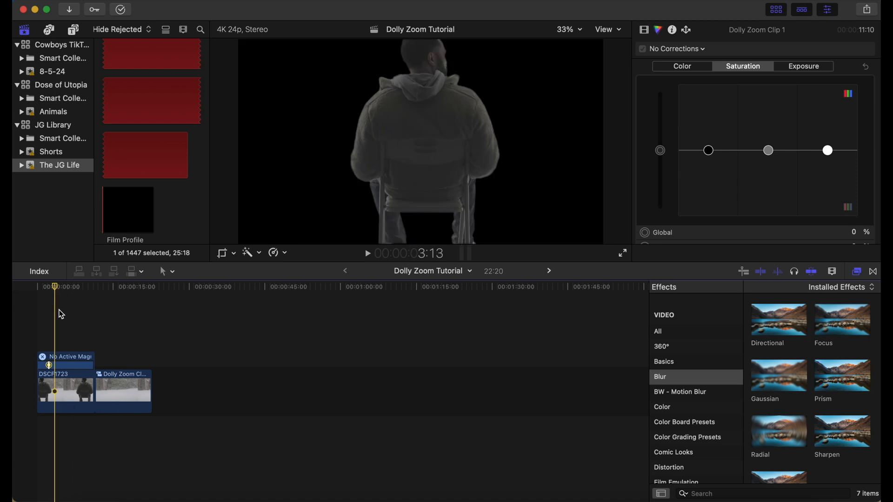
pyautogui.click(129, 307)
pyautogui.moveTo(128, 303); pyautogui.dragTo(130, 304)
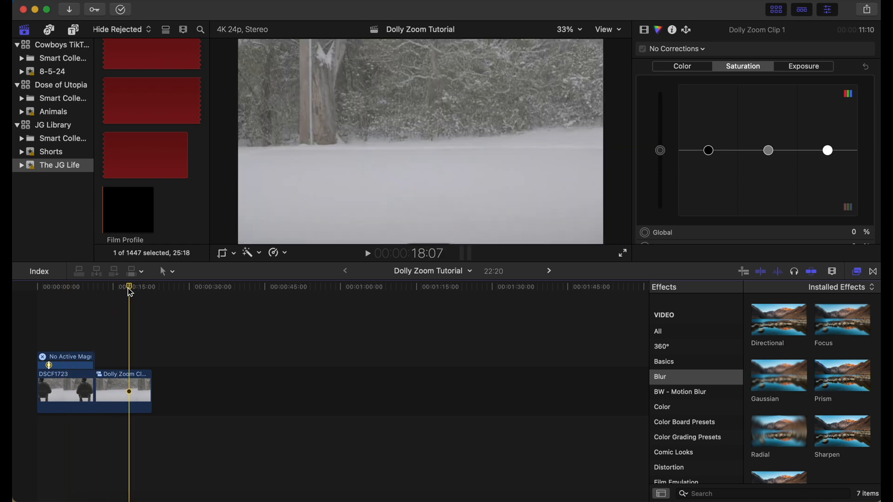
pyautogui.click(58, 387)
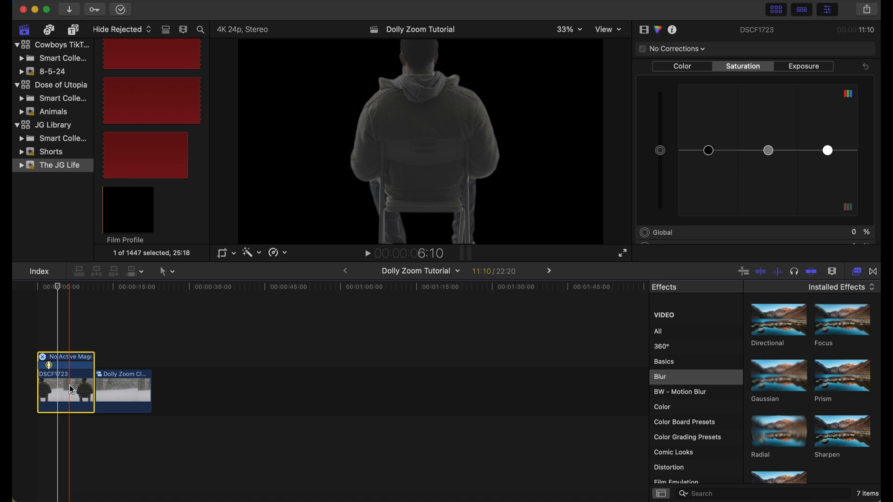
pyautogui.moveTo(72, 390); pyautogui.dragTo(60, 338)
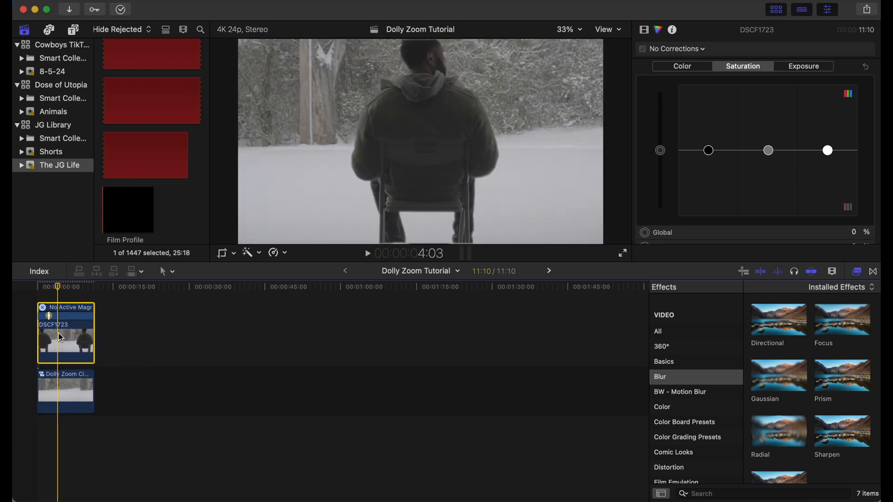
pyautogui.moveTo(58, 286)
pyautogui.mouseDown()
pyautogui.moveTo(41, 286)
pyautogui.moveTo(88, 294)
pyautogui.moveTo(45, 293)
pyautogui.mouseUp()
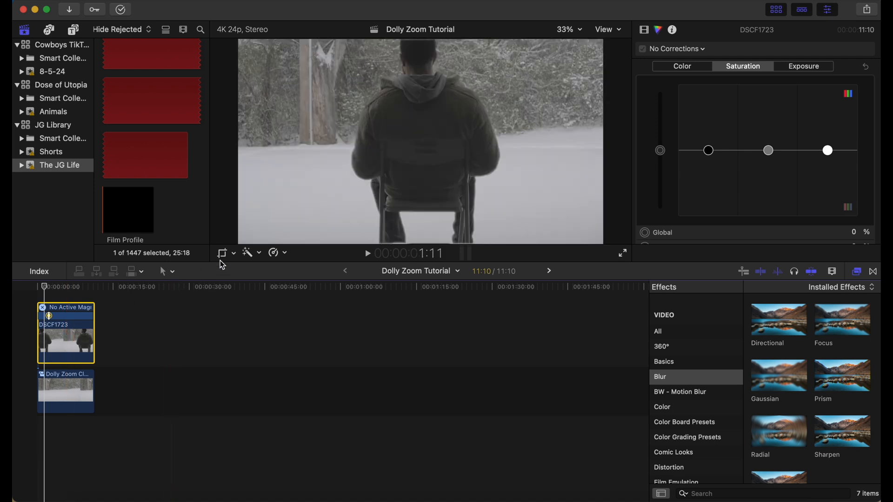
# Step: Apply a Ken Burns crop to the masked subject clip, shrinking the End frame around the subject's upper back, and play the zoom-in
pyautogui.click(240, 257)
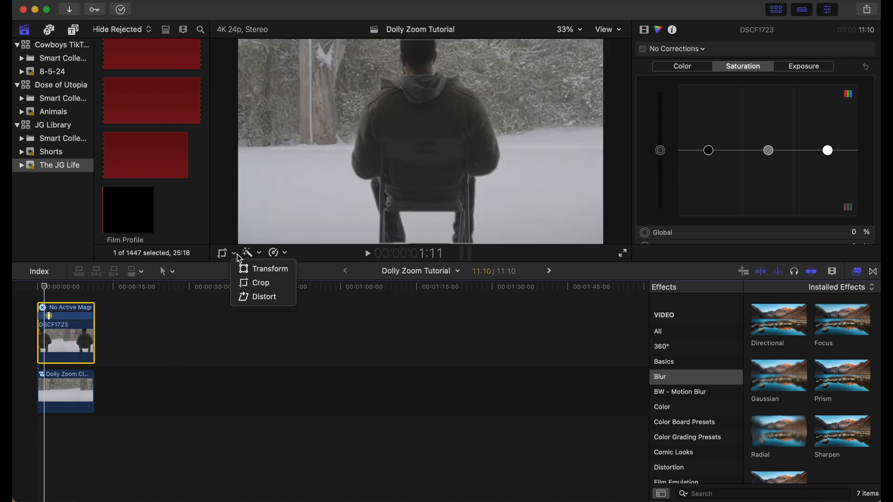
pyautogui.click(274, 285)
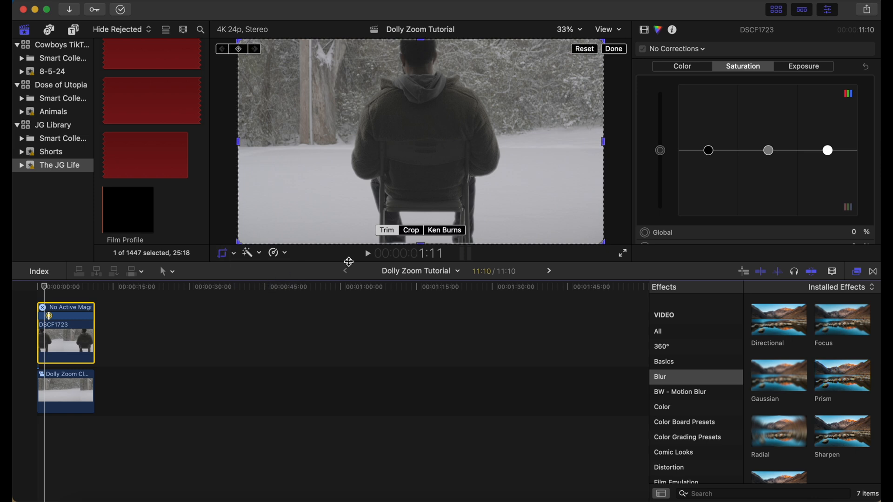
pyautogui.click(457, 235)
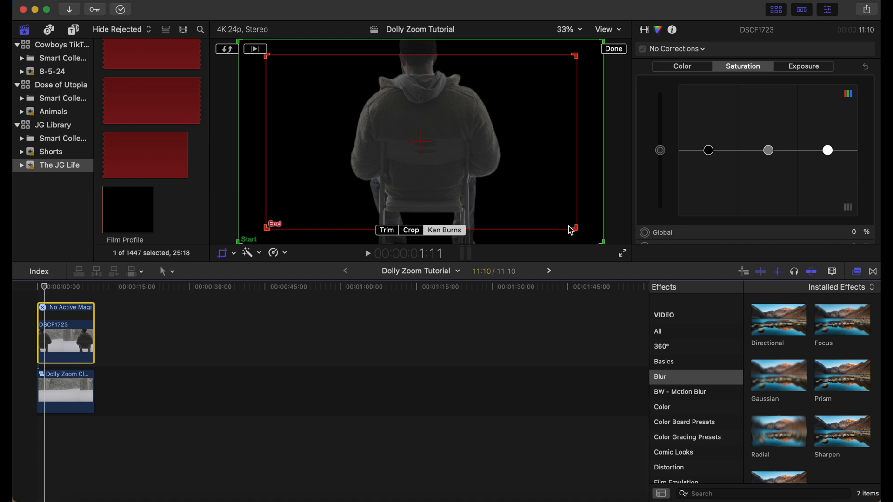
pyautogui.moveTo(574, 227); pyautogui.dragTo(483, 179)
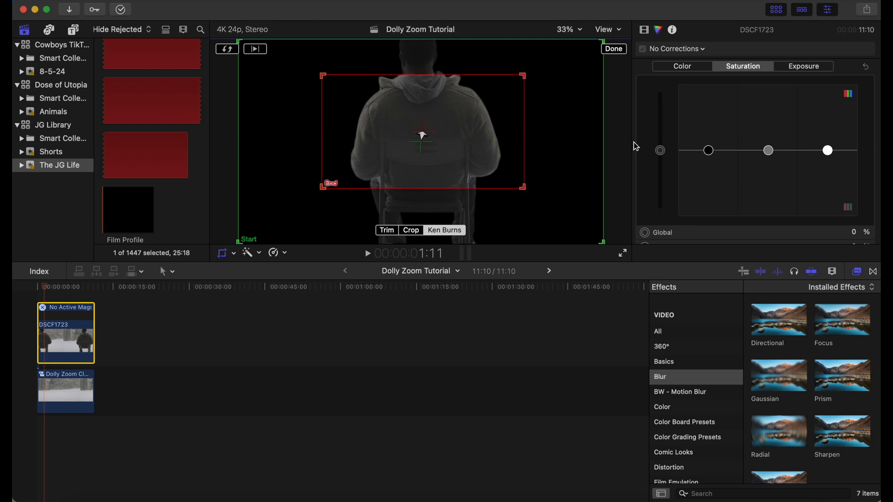
pyautogui.click(618, 51)
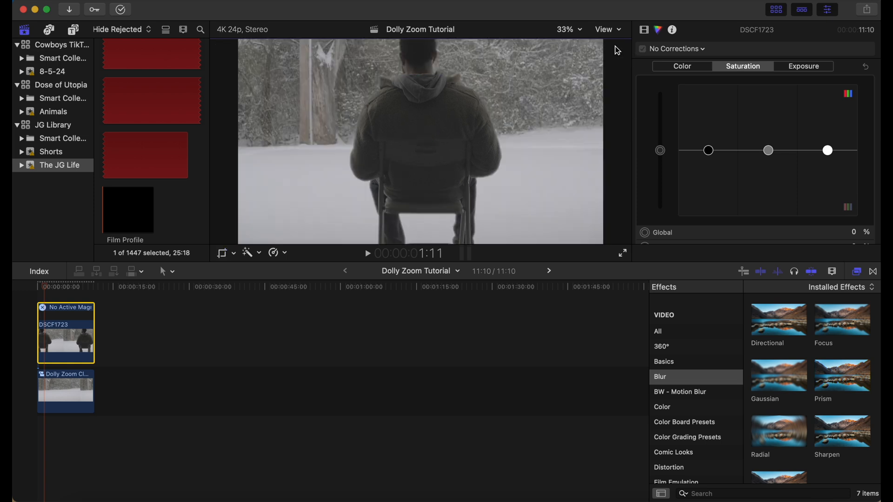
pyautogui.click(37, 288)
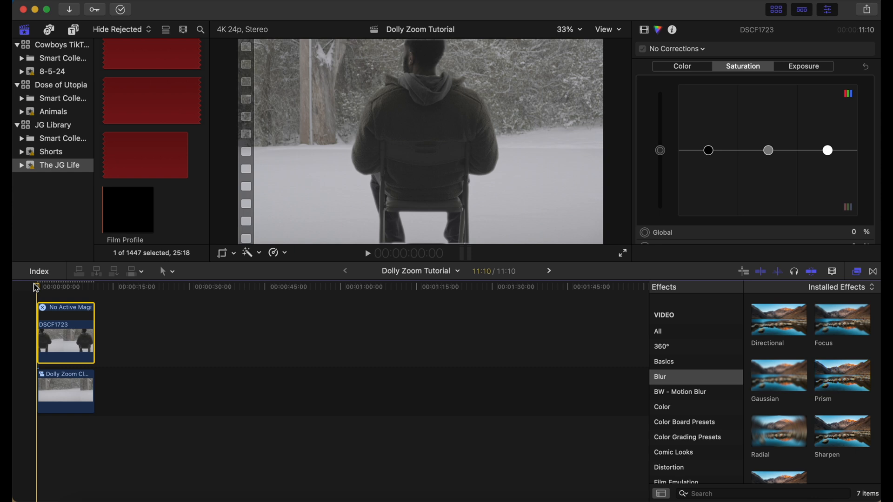
pyautogui.press('space')
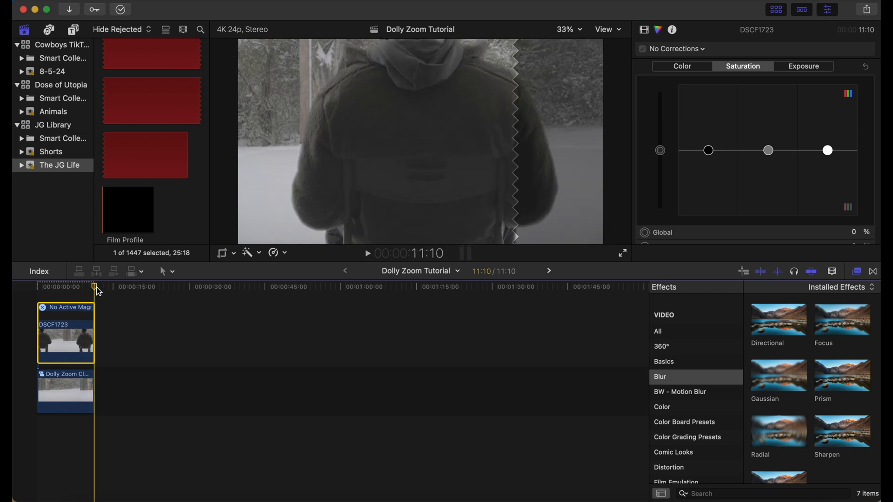
pyautogui.moveTo(96, 287); pyautogui.dragTo(32, 287)
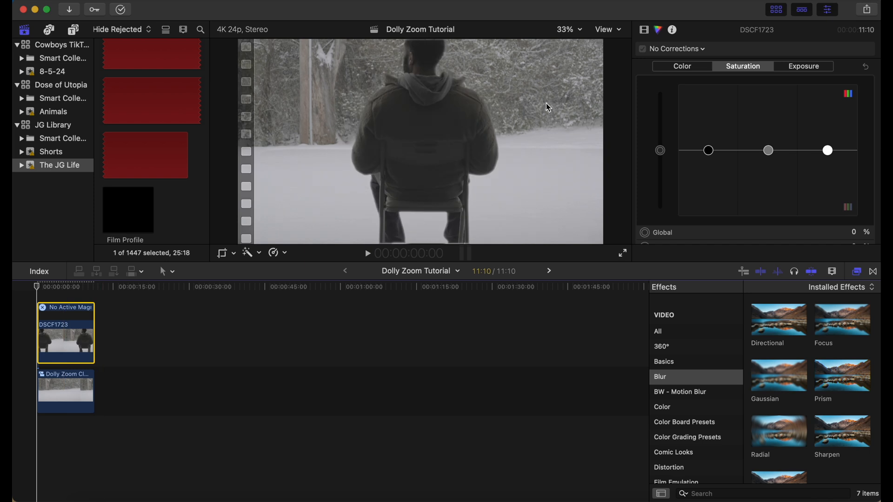
# Step: Apply a reversed Ken Burns crop to Dolly Zoom Clip 1, with a smaller centred Start frame and full-size End frame, and play the result
pyautogui.click(645, 30)
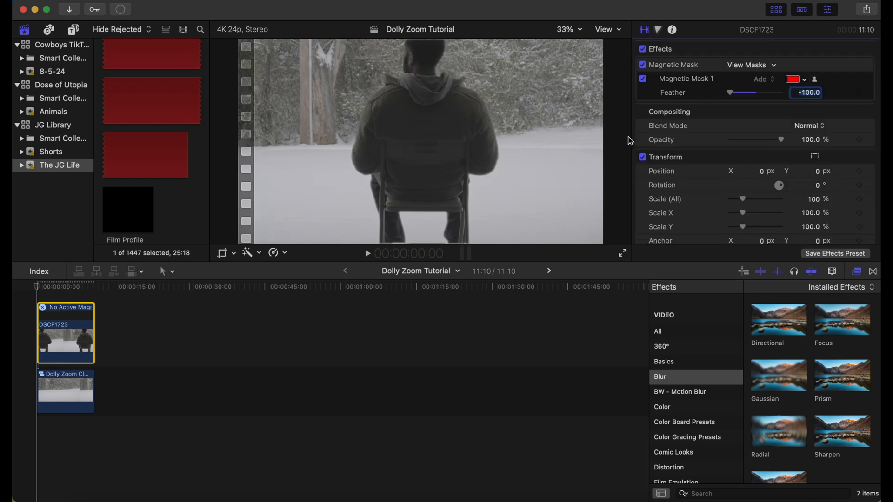
pyautogui.click(78, 389)
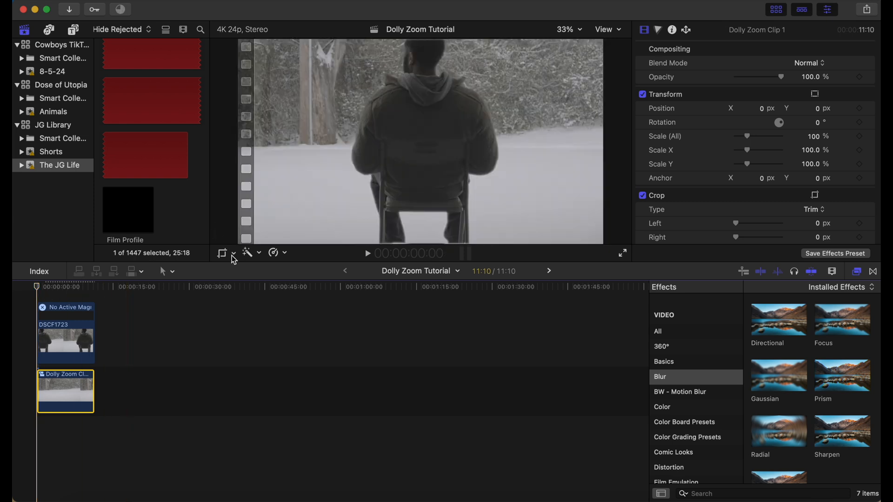
pyautogui.click(234, 254)
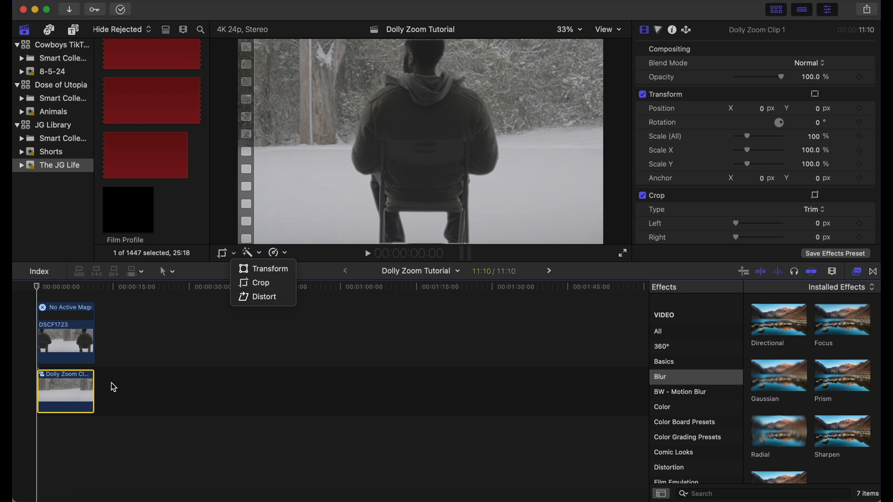
pyautogui.click(255, 284)
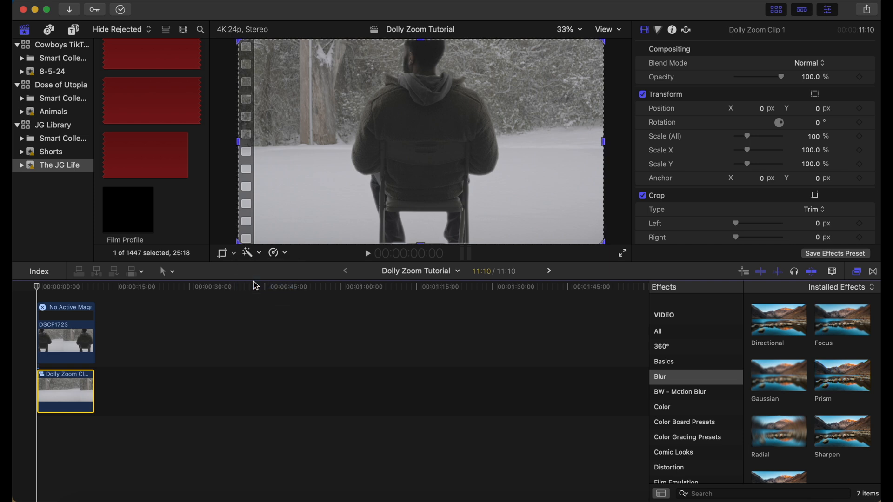
pyautogui.click(458, 231)
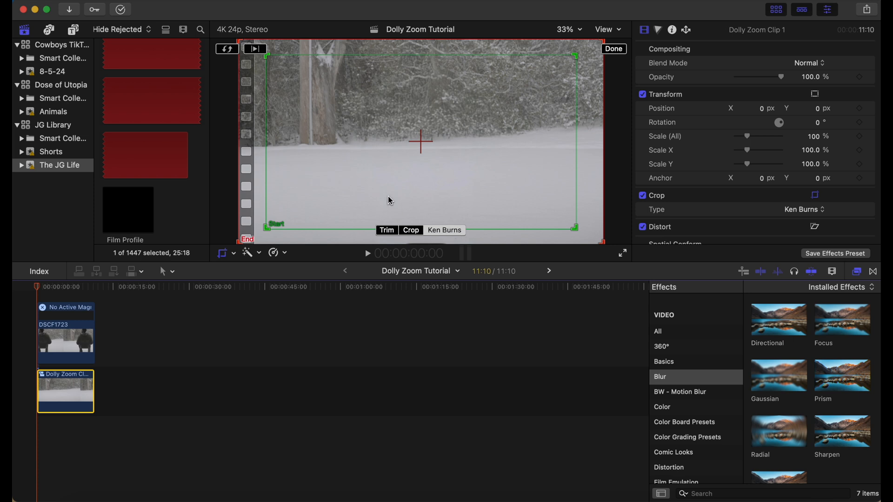
pyautogui.moveTo(575, 228); pyautogui.dragTo(487, 186)
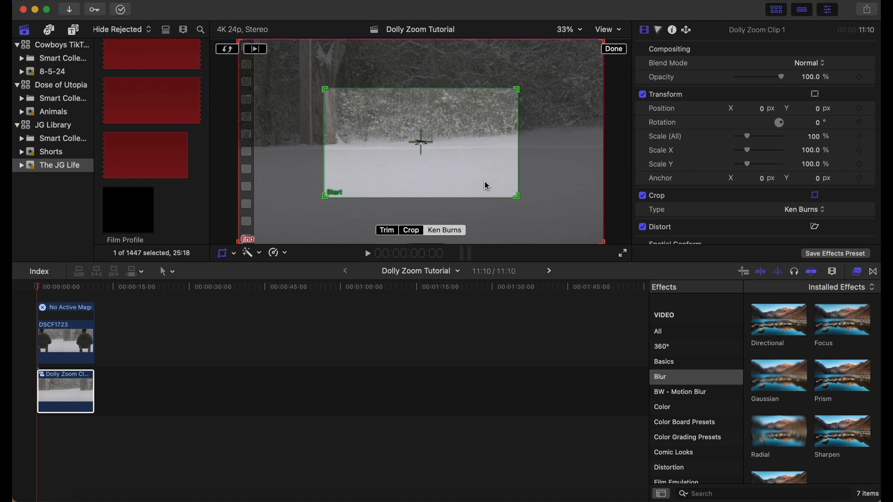
pyautogui.click(616, 53)
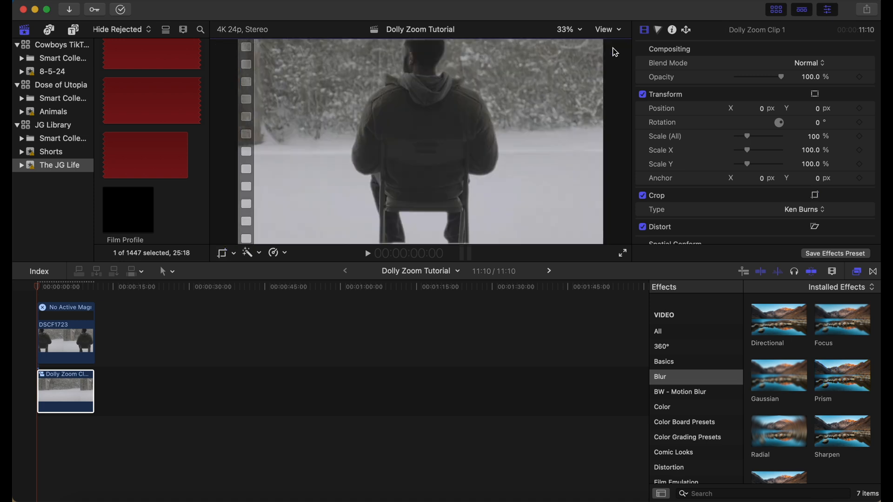
pyautogui.moveTo(95, 289); pyautogui.dragTo(36, 287)
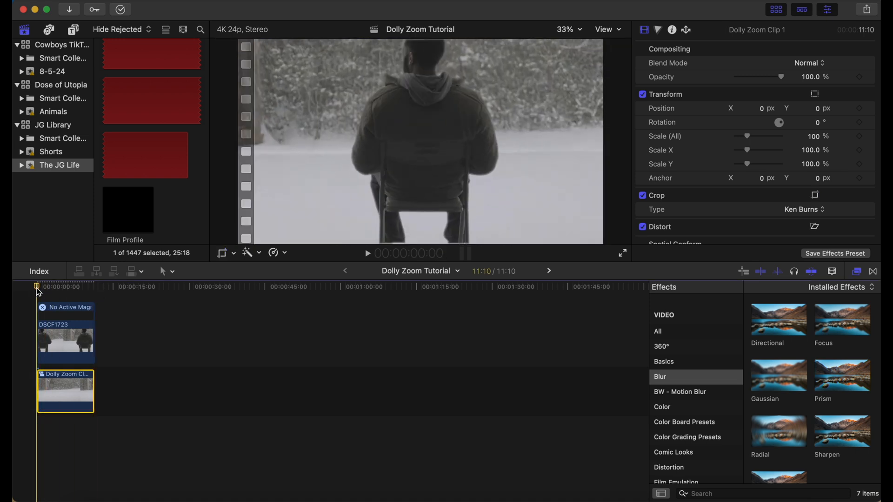
pyautogui.press('space')
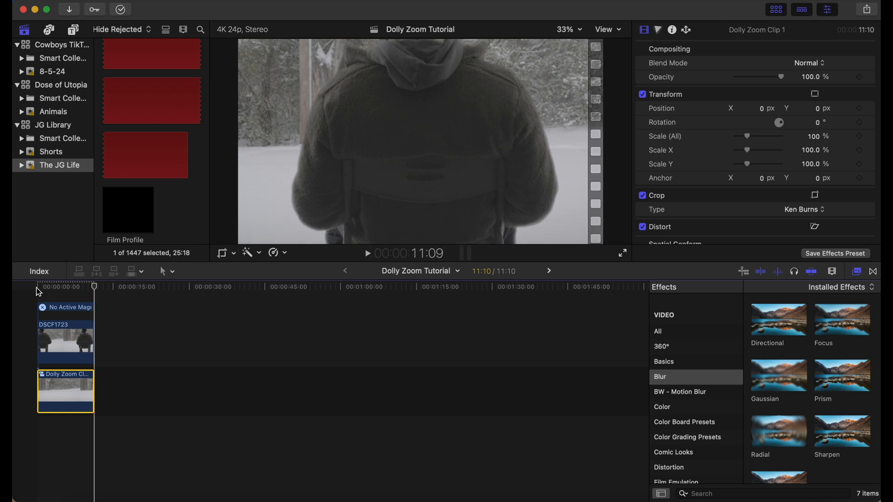
pyautogui.moveTo(40, 292)
pyautogui.mouseDown()
pyautogui.moveTo(117, 292)
pyautogui.moveTo(39, 293)
pyautogui.mouseUp()
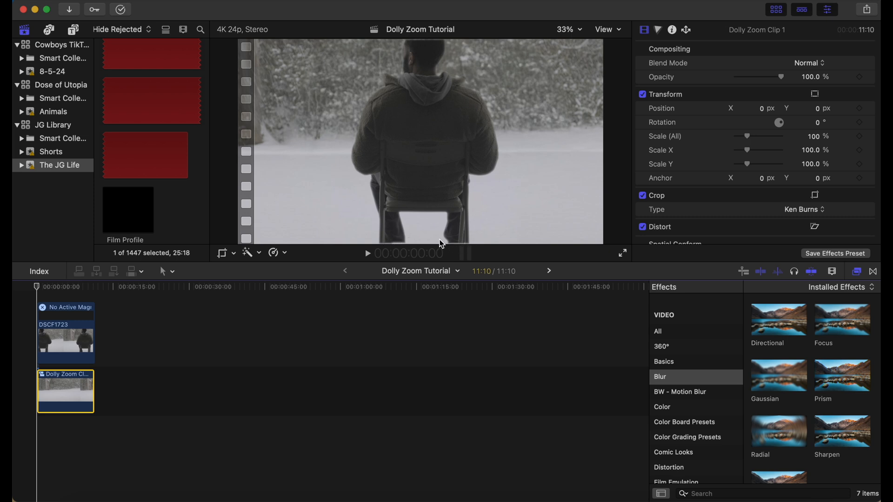
# Step: Scale the masked subject clip DSCF1723 up to 104% and play the composite from the start
pyautogui.click(47, 346)
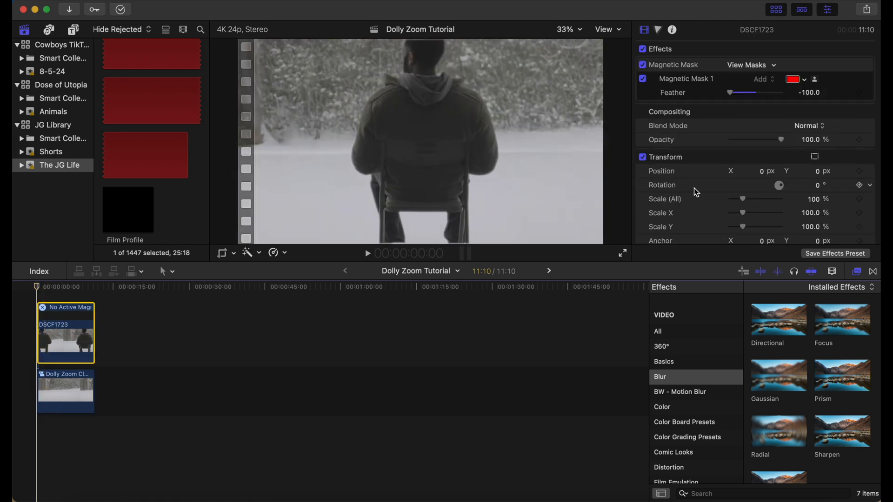
pyautogui.click(748, 202)
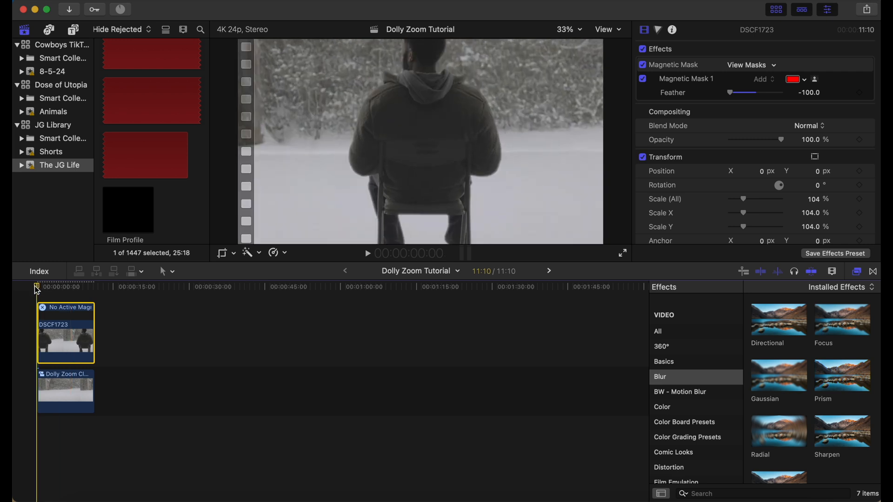
pyautogui.press('space')
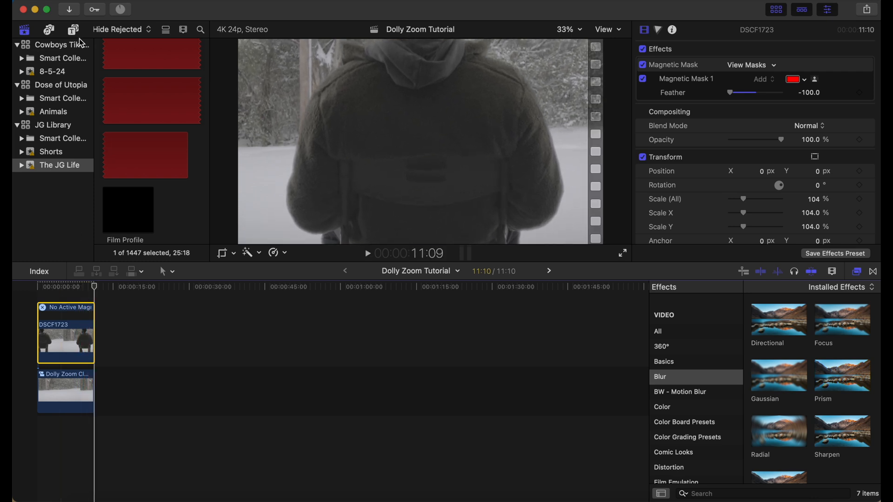
# Step: Add a Long adjustment layer above the subject clip, starting at the timeline's beginning and spanning the composite
pyautogui.click(75, 31)
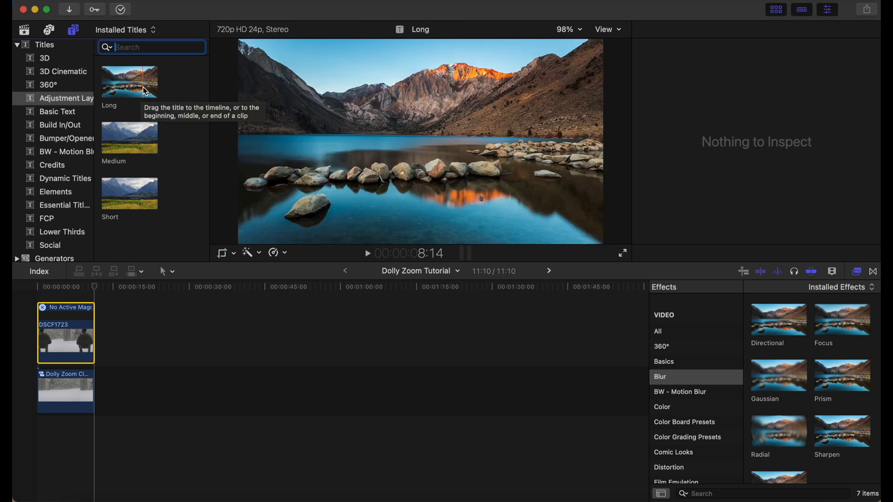
pyautogui.moveTo(146, 92)
pyautogui.mouseDown()
pyautogui.moveTo(119, 232)
pyautogui.moveTo(88, 295)
pyautogui.moveTo(39, 295)
pyautogui.mouseUp()
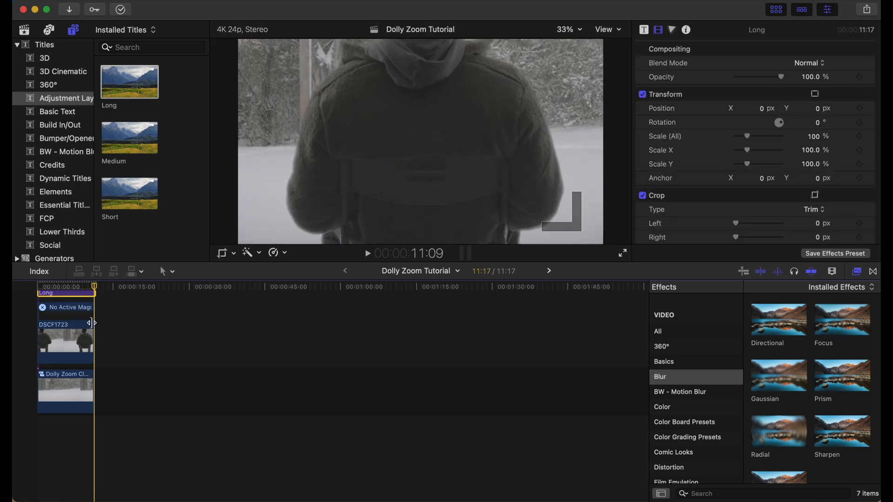
pyautogui.scroll(3, 91, 323)
pyautogui.moveTo(94, 290); pyautogui.dragTo(38, 288)
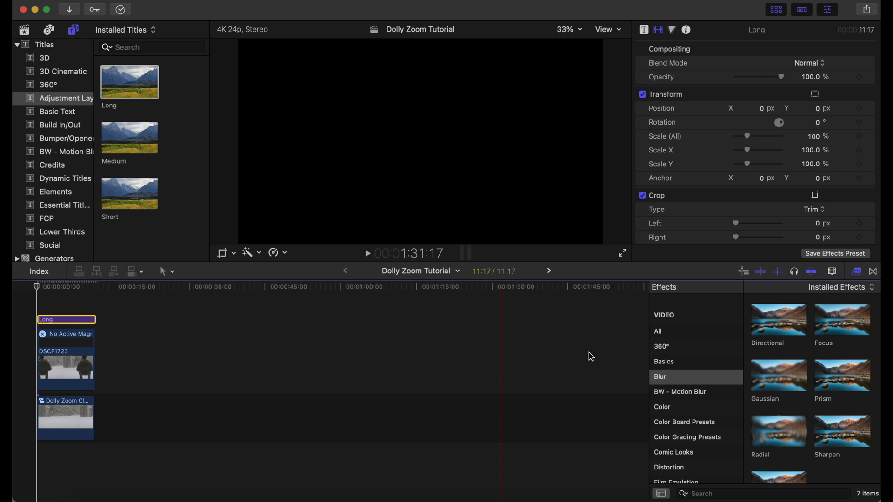
# Step: Apply a Custom LUT effect to the adjustment layer using the Fujifilm correction FLog_Natural_Rec709_v2_-2_Contrast
pyautogui.click(690, 408)
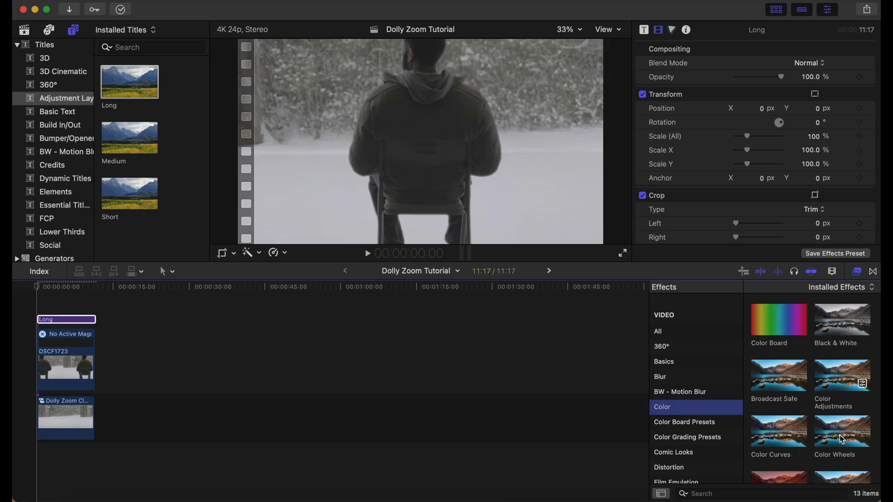
pyautogui.scroll(-2, 843, 440)
pyautogui.moveTo(842, 439); pyautogui.dragTo(82, 325)
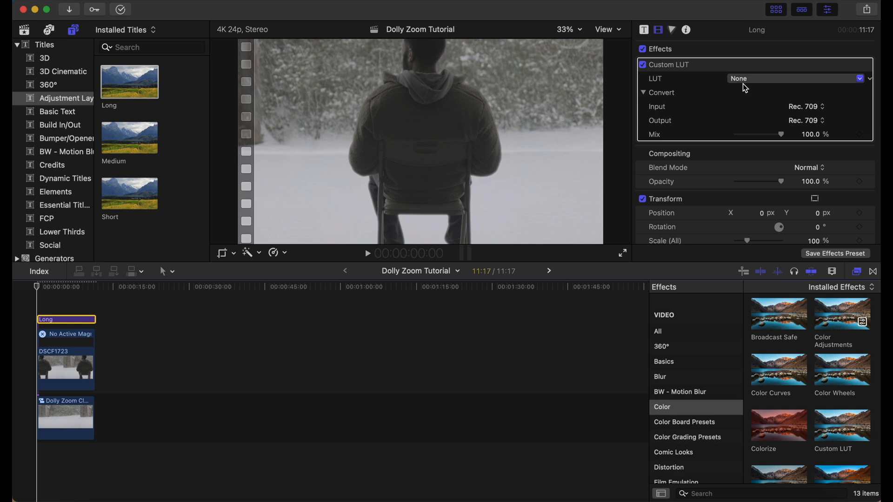
pyautogui.click(746, 80)
pyautogui.moveTo(782, 195)
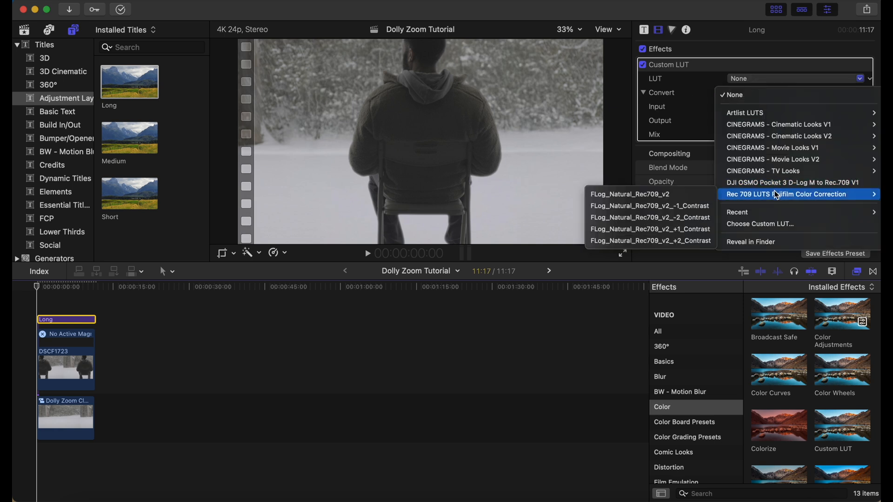
pyautogui.click(693, 220)
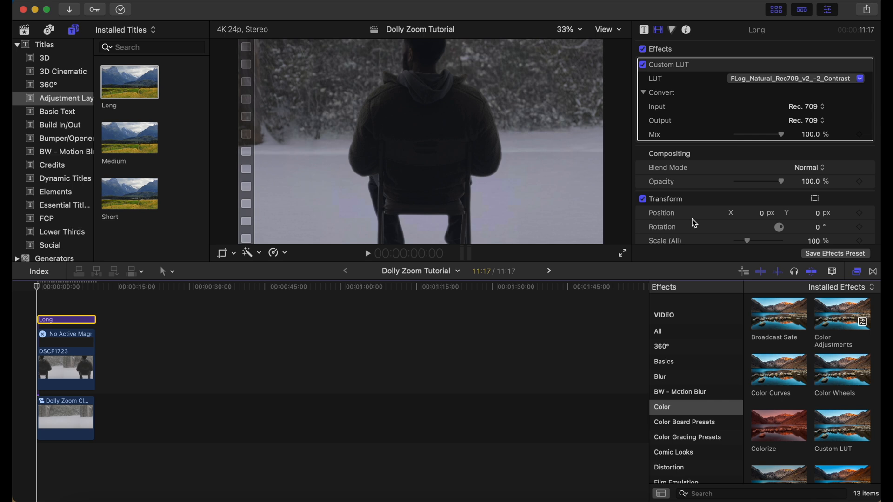
# Step: Stack a second Long adjustment layer on top and give it a Custom LUT with the CINEGRAMS Cinematic Looks V1 look RICH UMBER
pyautogui.moveTo(132, 86); pyautogui.dragTo(49, 305)
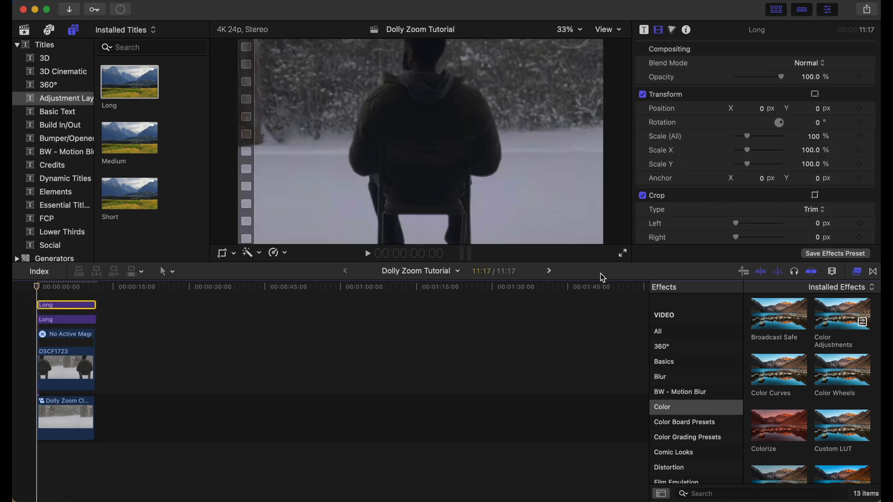
pyautogui.moveTo(833, 424); pyautogui.dragTo(76, 307)
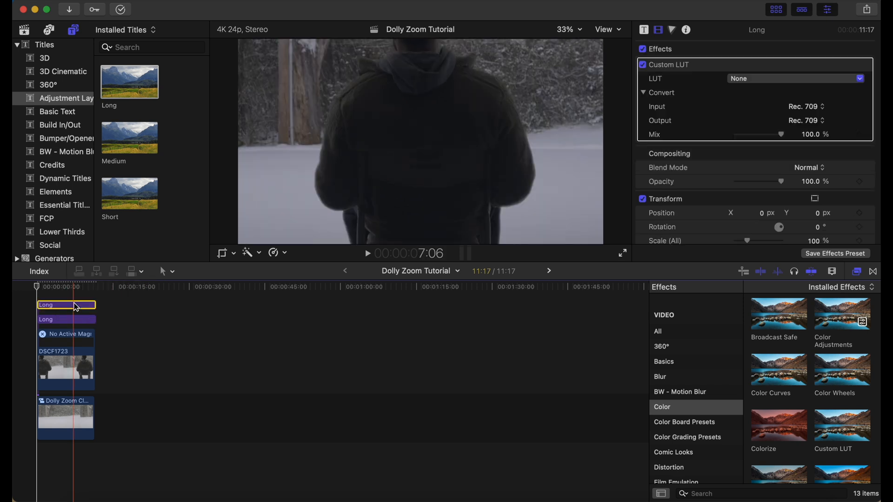
pyautogui.click(771, 79)
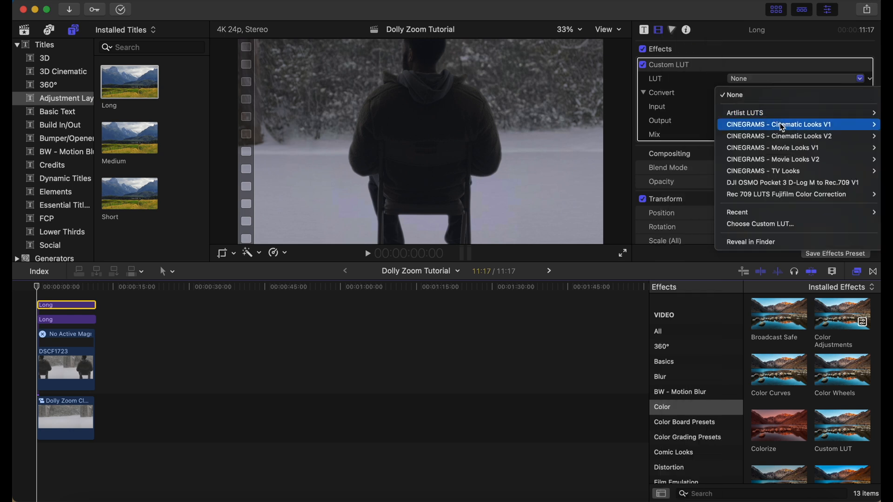
pyautogui.moveTo(782, 128)
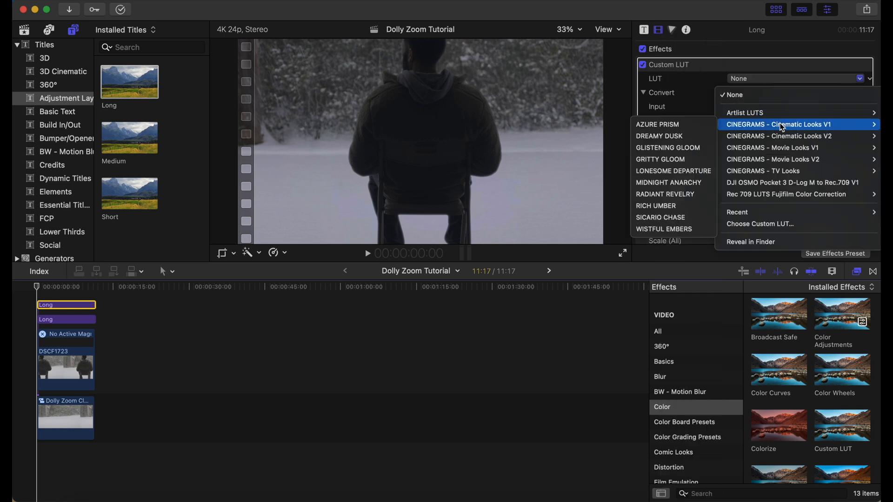
pyautogui.click(677, 205)
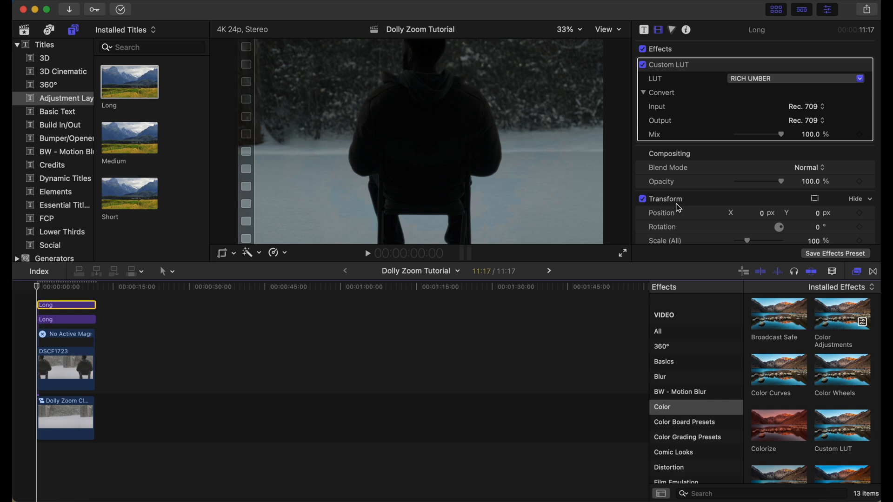
# Step: Set the RICH UMBER LUT's mix to 40% and toggle the effect off and on to compare
pyautogui.click(812, 136)
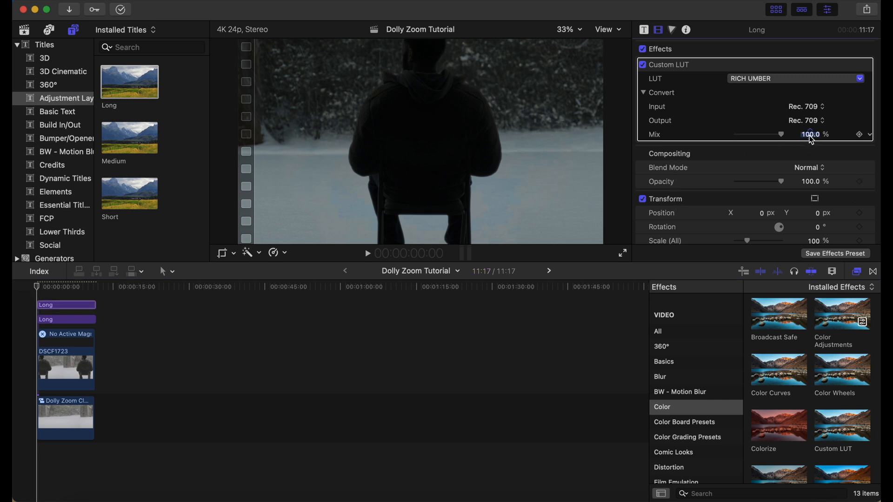
pyautogui.write('40')
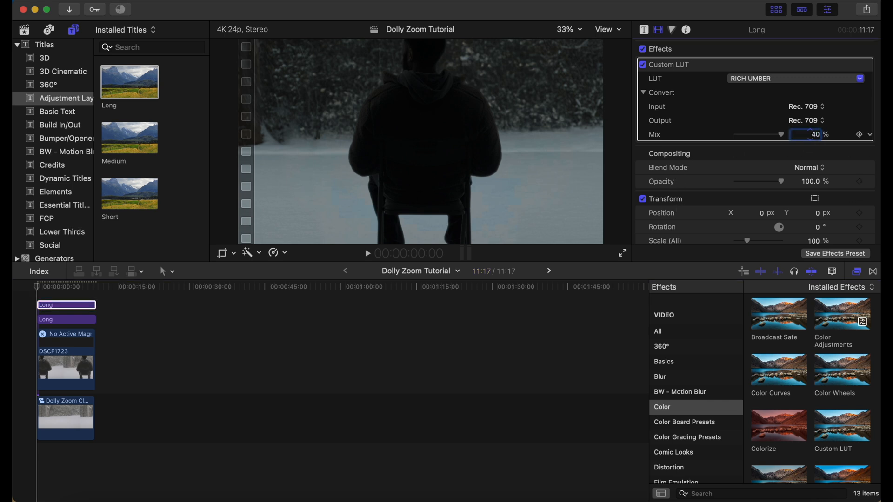
pyautogui.press('Return')
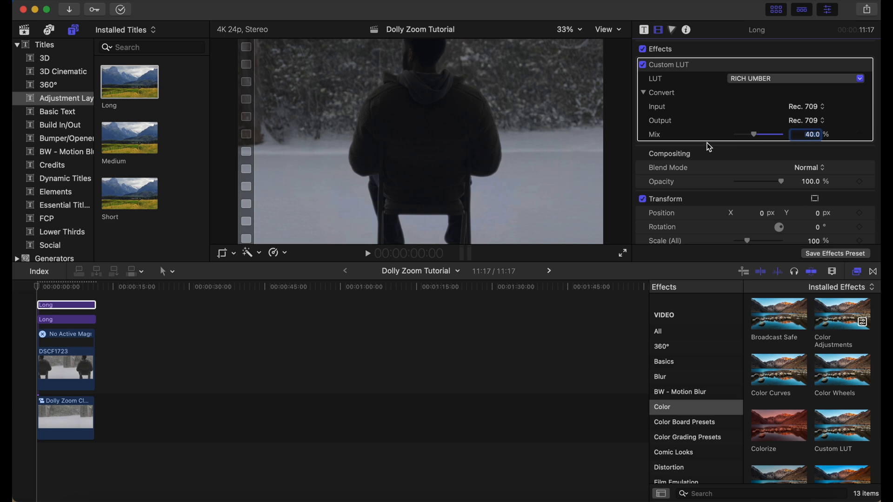
pyautogui.click(647, 66)
pyautogui.click(647, 65)
# Step: Add a third Long adjustment layer with Color Adjustments: Exposure 69, Contrast -9, Brightness 6, Highlights 5, Black Point 19, Shadows -18
pyautogui.moveTo(146, 88); pyautogui.dragTo(41, 321)
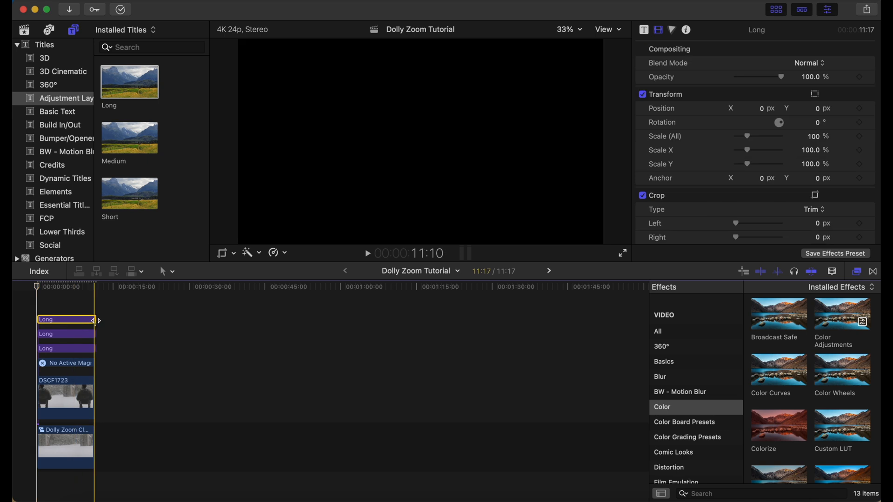
pyautogui.moveTo(96, 321)
pyautogui.mouseDown()
pyautogui.moveTo(135, 321)
pyautogui.moveTo(96, 321)
pyautogui.mouseUp()
pyautogui.click(77, 320)
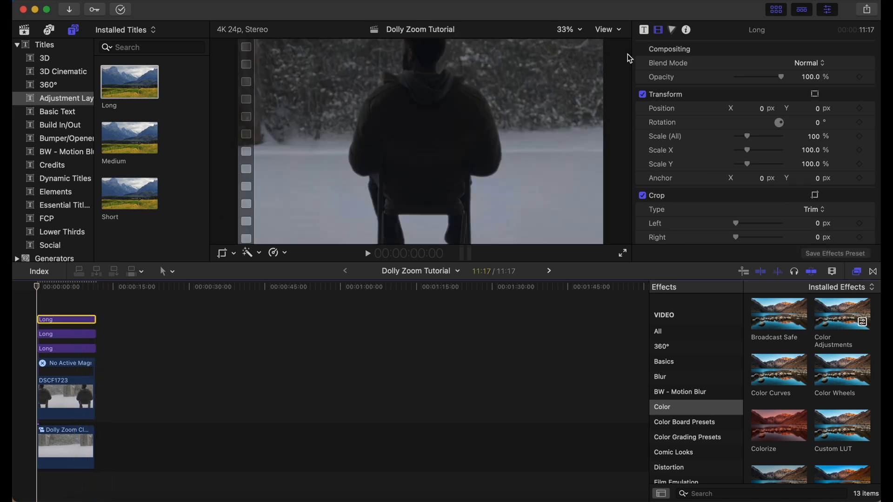
pyautogui.click(673, 30)
pyautogui.click(695, 49)
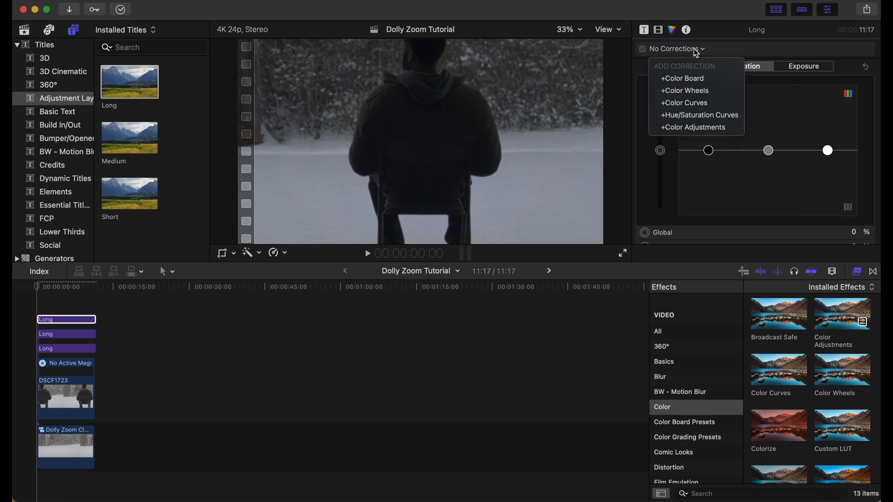
pyautogui.click(691, 128)
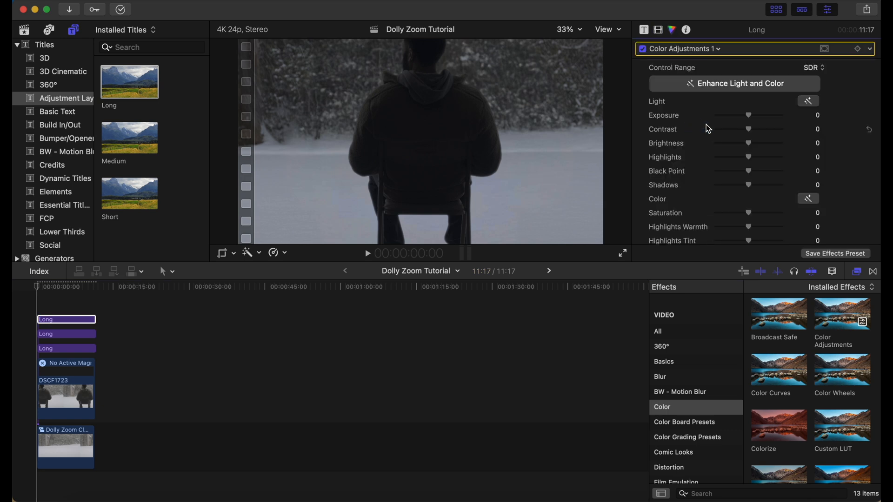
pyautogui.moveTo(751, 116); pyautogui.dragTo(744, 187)
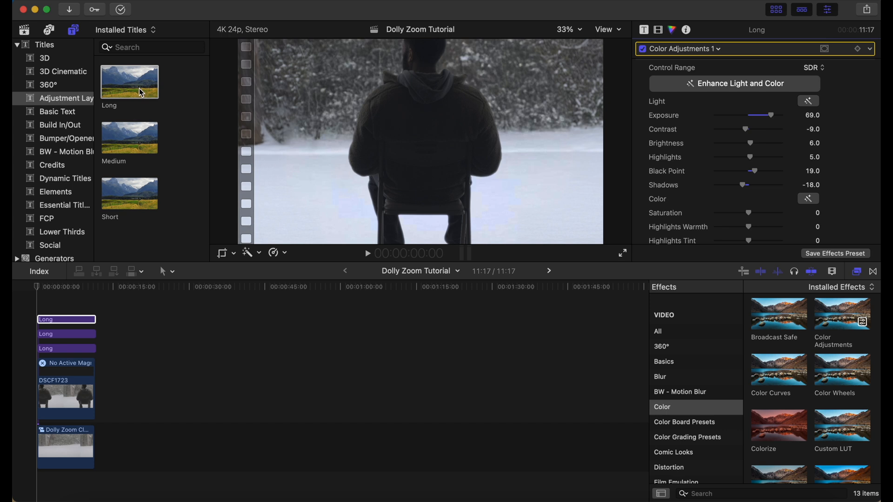
# Step: Stack a fourth Long adjustment layer on top, apply a Custom LUT effect to it and show its settings
pyautogui.moveTo(139, 88); pyautogui.dragTo(140, 124)
pyautogui.moveTo(118, 192); pyautogui.dragTo(83, 311)
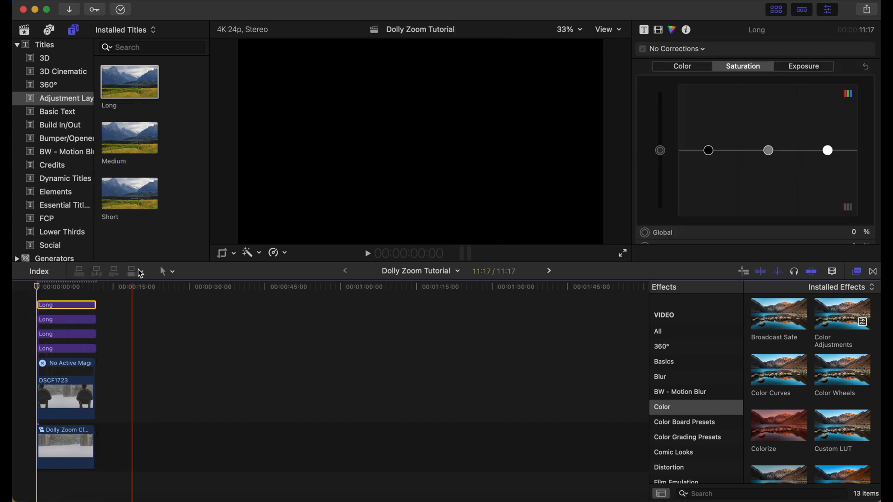
pyautogui.moveTo(826, 431); pyautogui.dragTo(86, 310)
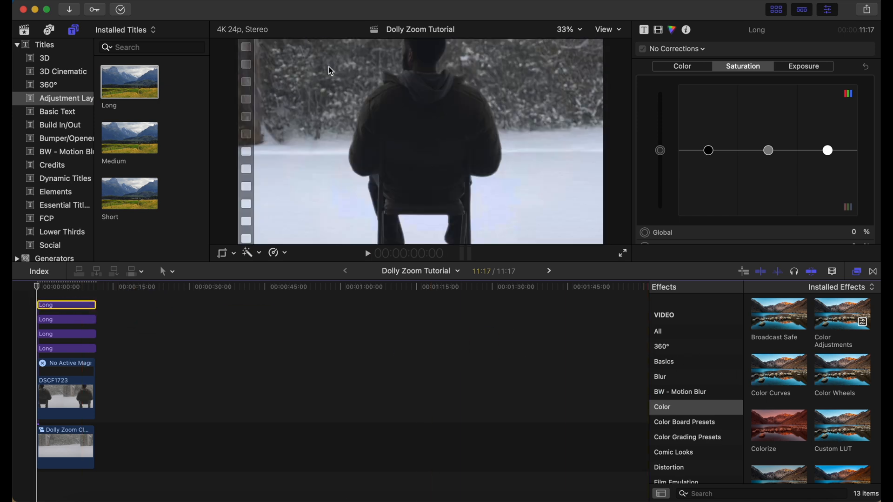
pyautogui.click(660, 32)
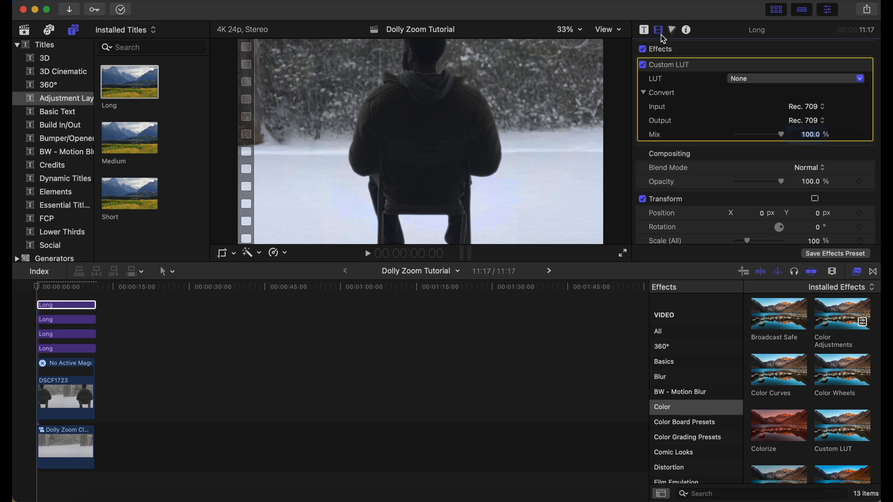
# Step: Try the Artlist LUT Ostrich on the top adjustment layer at 28.94% mix and compare it with the effect off
pyautogui.click(744, 79)
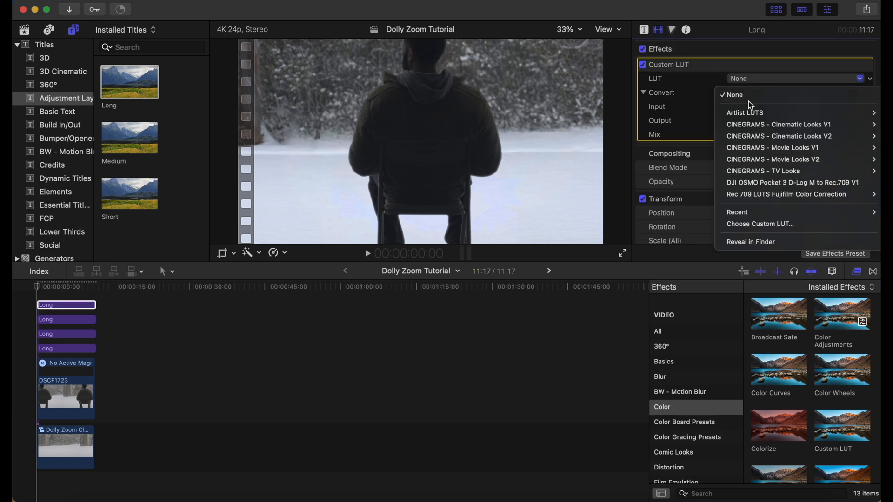
pyautogui.moveTo(748, 116)
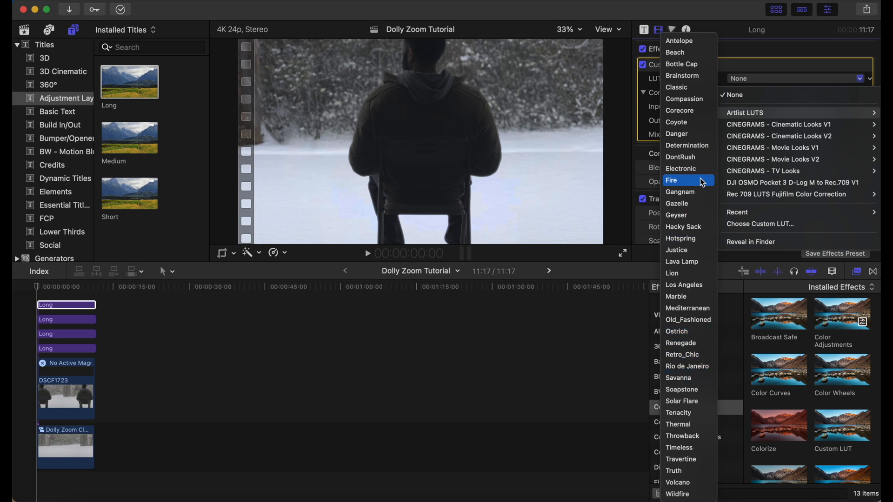
pyautogui.click(692, 333)
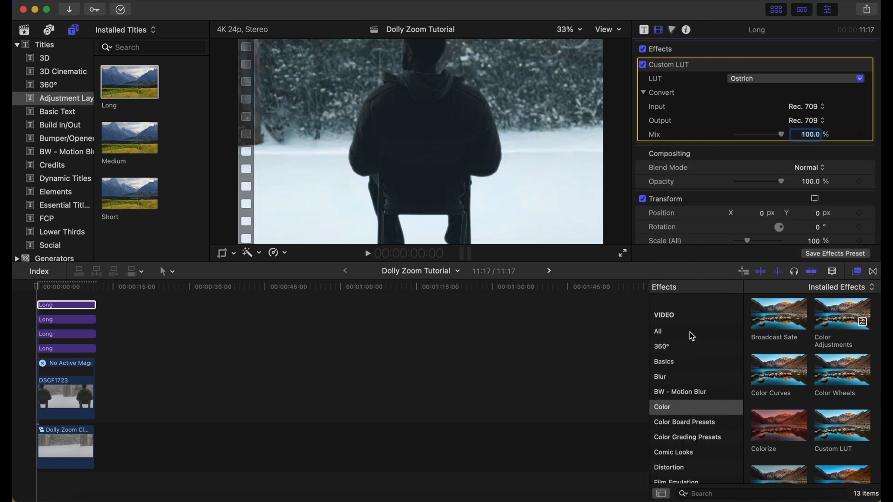
pyautogui.moveTo(783, 135); pyautogui.dragTo(750, 135)
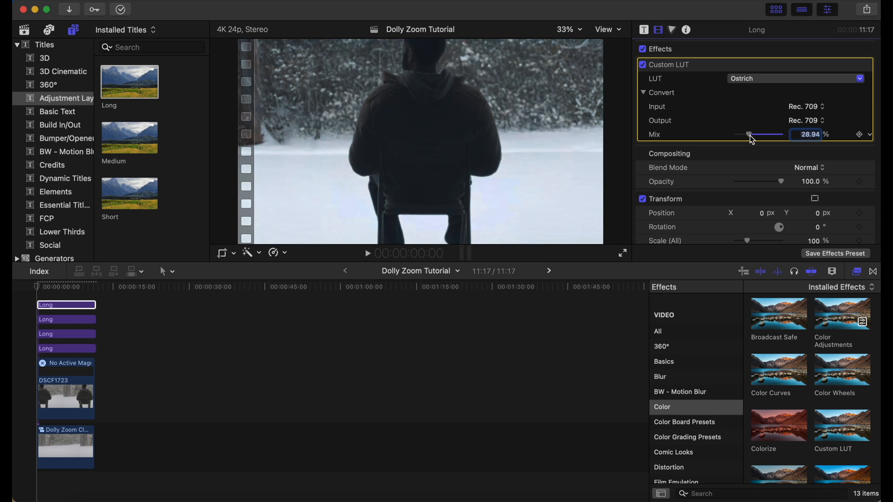
pyautogui.click(643, 66)
pyautogui.click(645, 67)
# Step: Set the top layer's LUT to Artlist's Electronic at 39.61% mix, compare it off and on, and return the playhead to the start
pyautogui.click(754, 79)
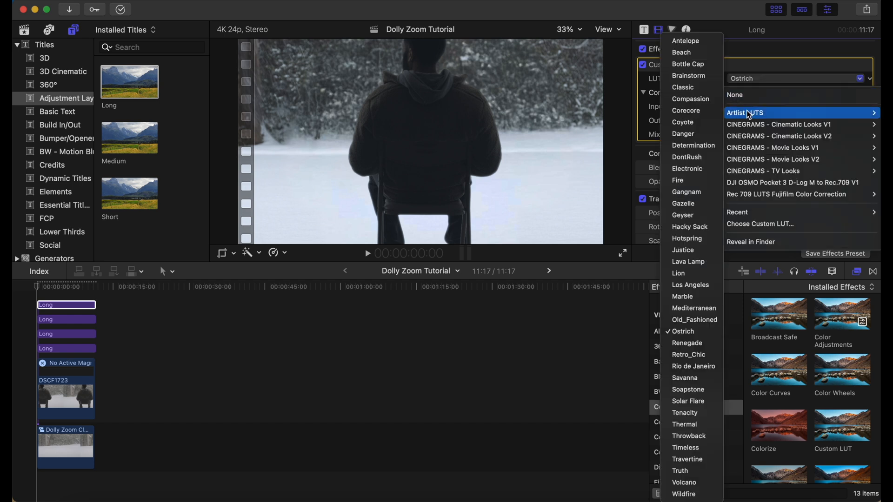
pyautogui.click(700, 171)
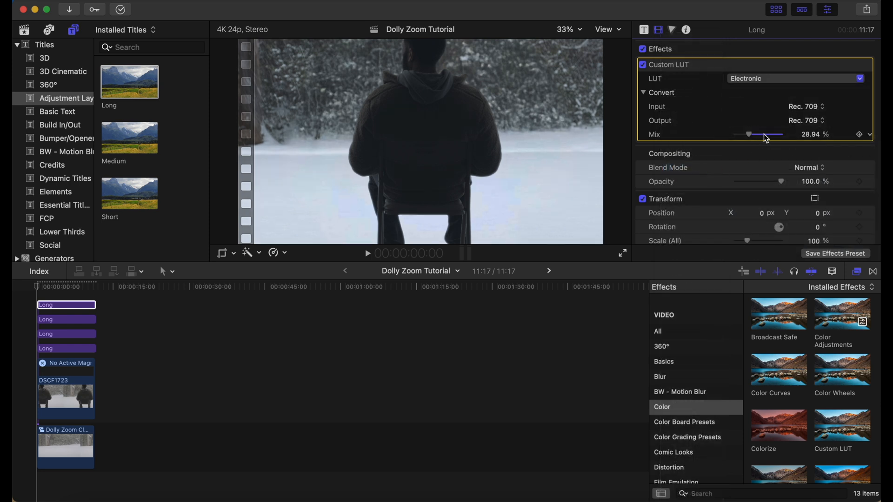
pyautogui.moveTo(748, 135)
pyautogui.mouseDown()
pyautogui.moveTo(758, 134)
pyautogui.moveTo(747, 135)
pyautogui.mouseUp()
pyautogui.click(646, 66)
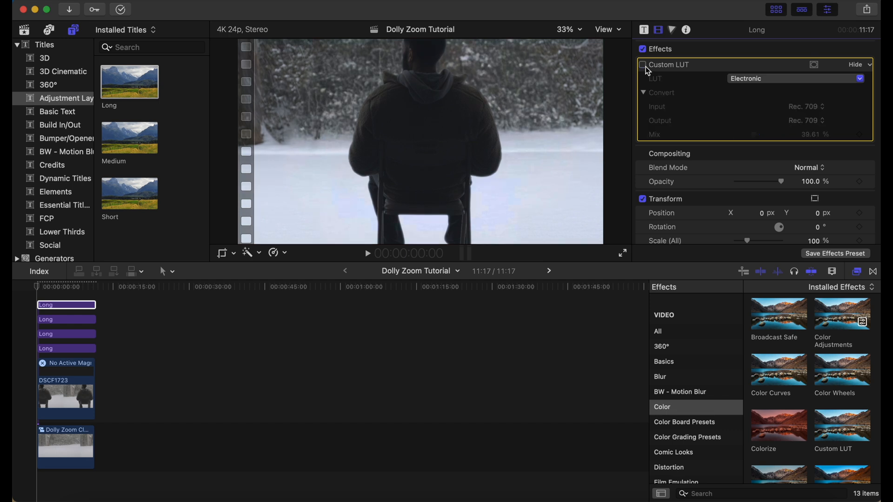
pyautogui.click(646, 66)
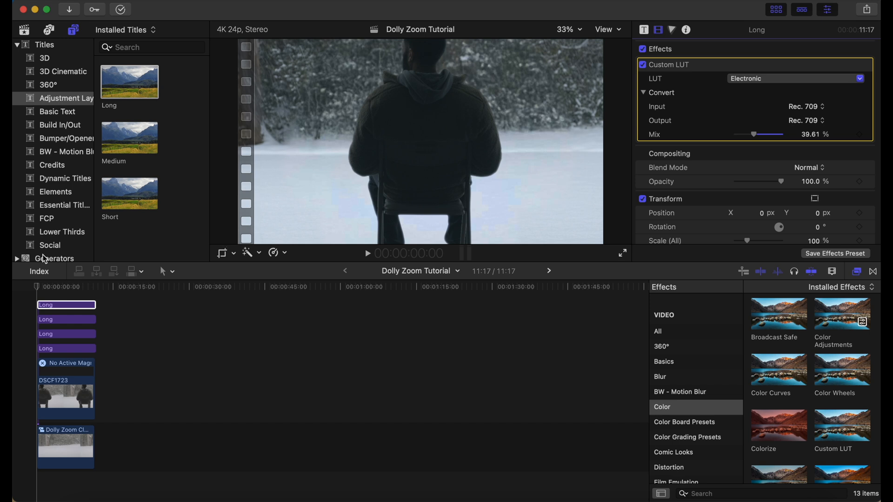
pyautogui.click(40, 287)
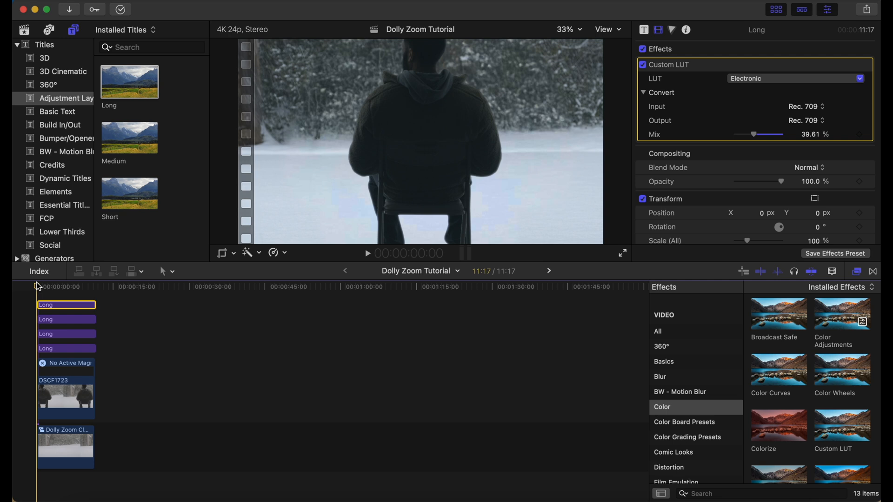
# Step: Play the graded dolly zoom through to the end and return the playhead to the start
pyautogui.press('space')
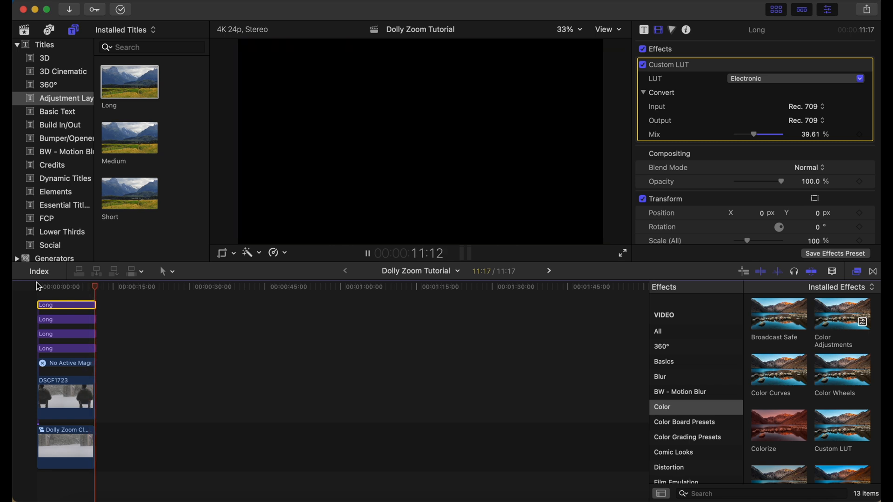
pyautogui.click(33, 291)
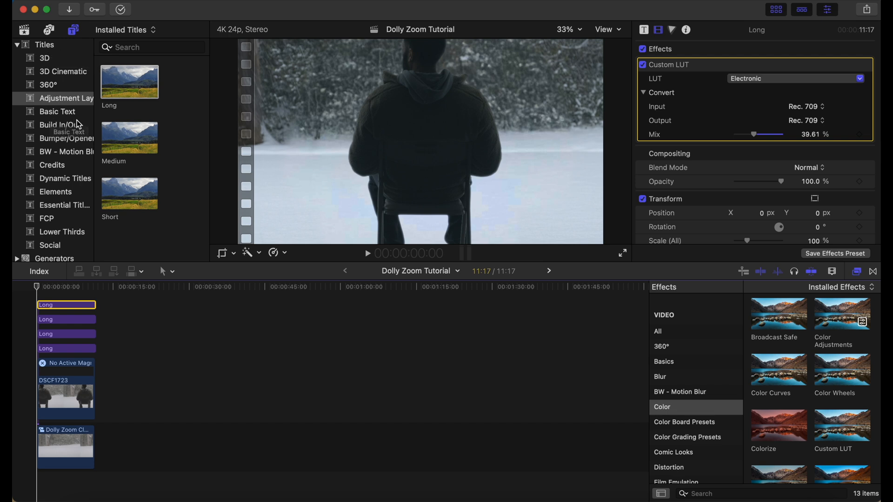
pyautogui.scroll(1, 123, 338)
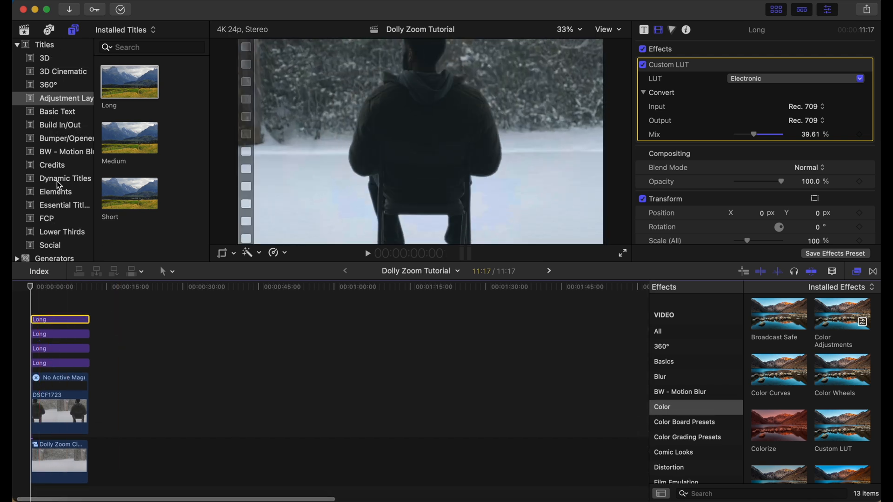
# Step: Browse the FCP title collection and add Title 16 above the four adjustment layers at the start of the timeline
pyautogui.scroll(-1, 70, 219)
pyautogui.click(59, 215)
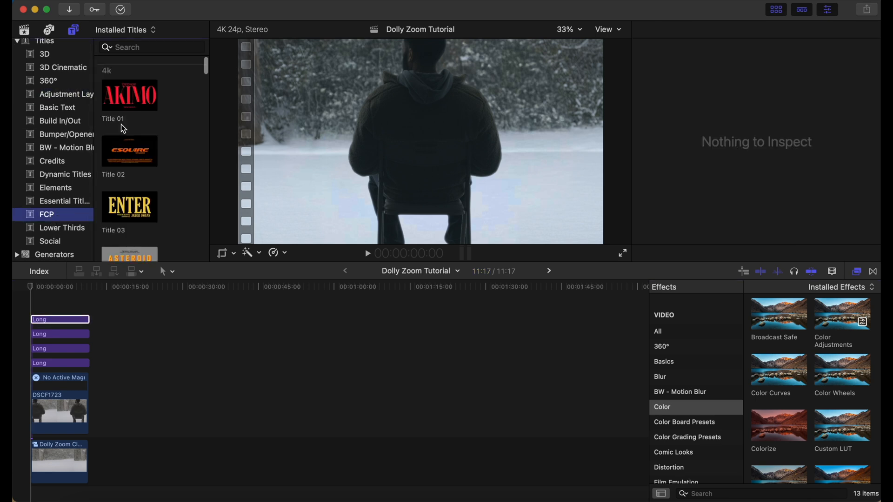
pyautogui.scroll(-5, 135, 188)
pyautogui.scroll(5, 136, 188)
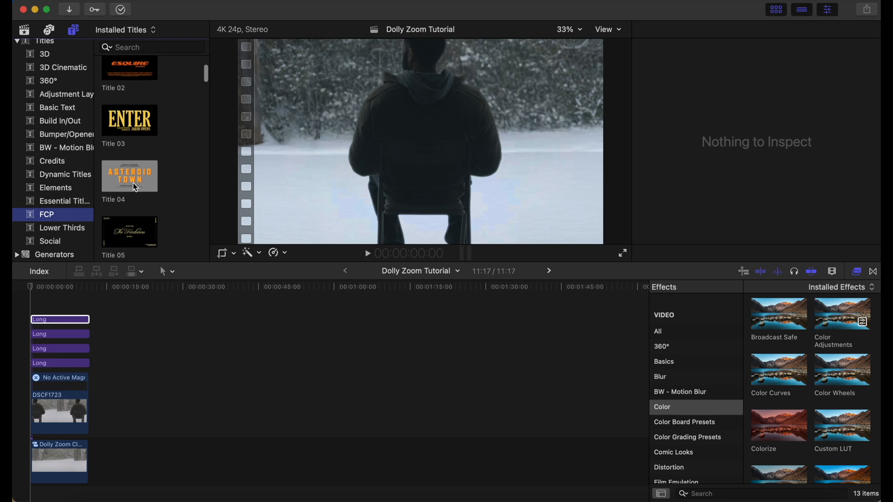
pyautogui.scroll(-10, 136, 187)
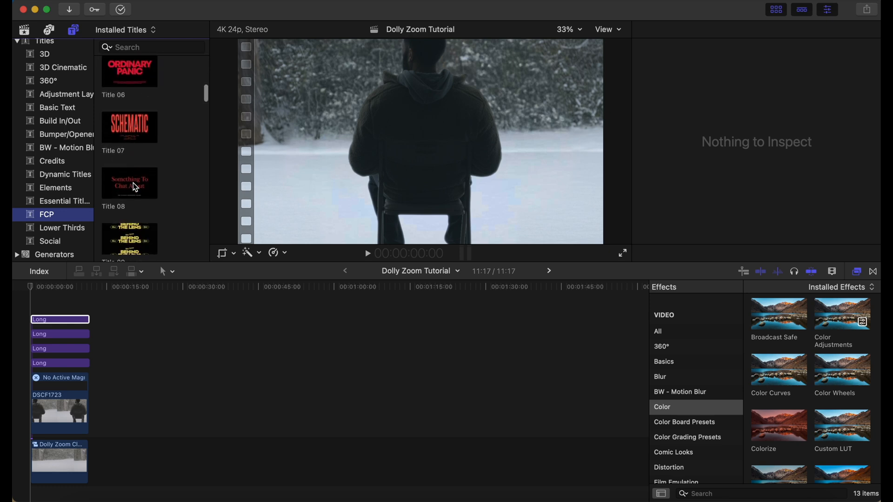
pyautogui.scroll(-8, 169, 188)
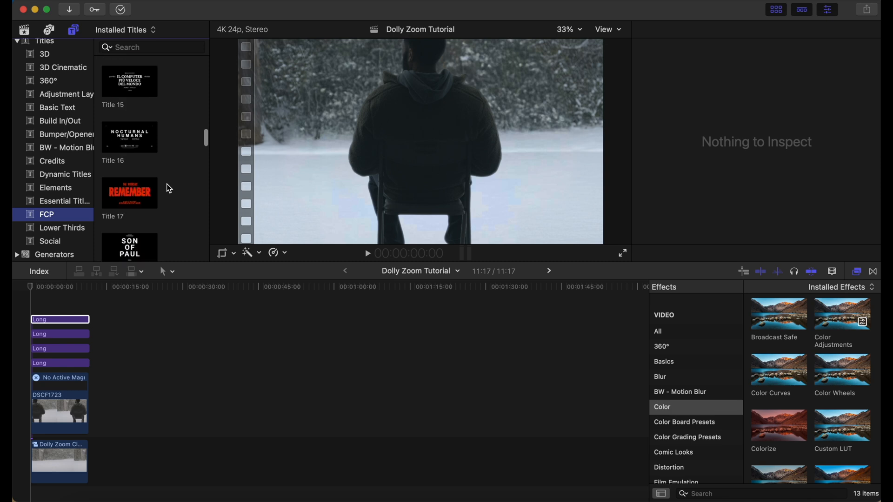
pyautogui.scroll(-3, 169, 188)
pyautogui.scroll(3, 169, 189)
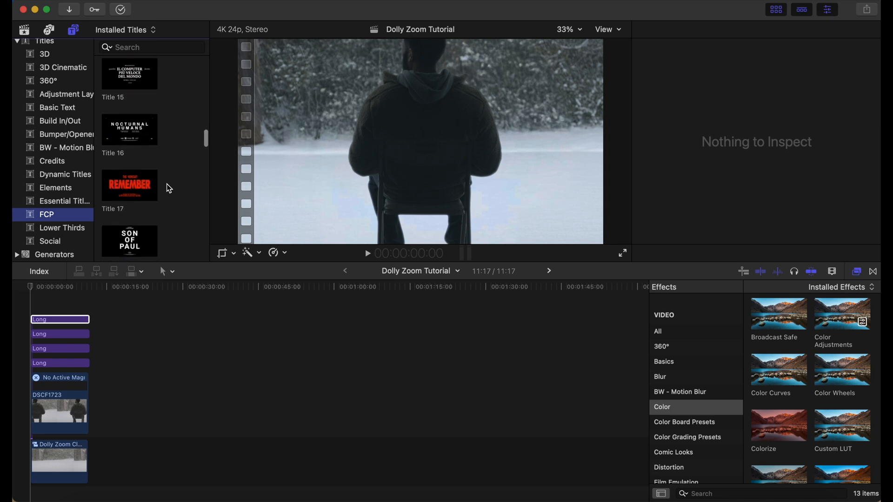
pyautogui.moveTo(140, 132); pyautogui.dragTo(47, 303)
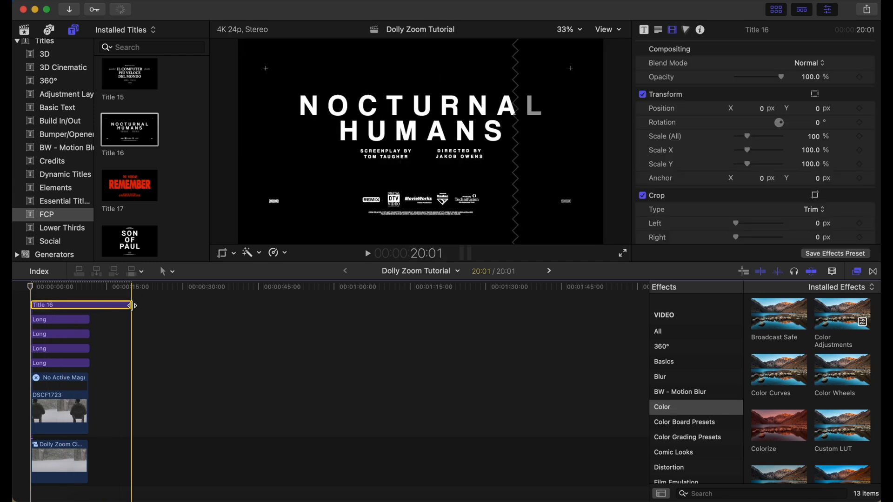
# Step: Trim the title's end to match the layers below, and trim its start so it lasts 3:13
pyautogui.moveTo(130, 306); pyautogui.dragTo(90, 306)
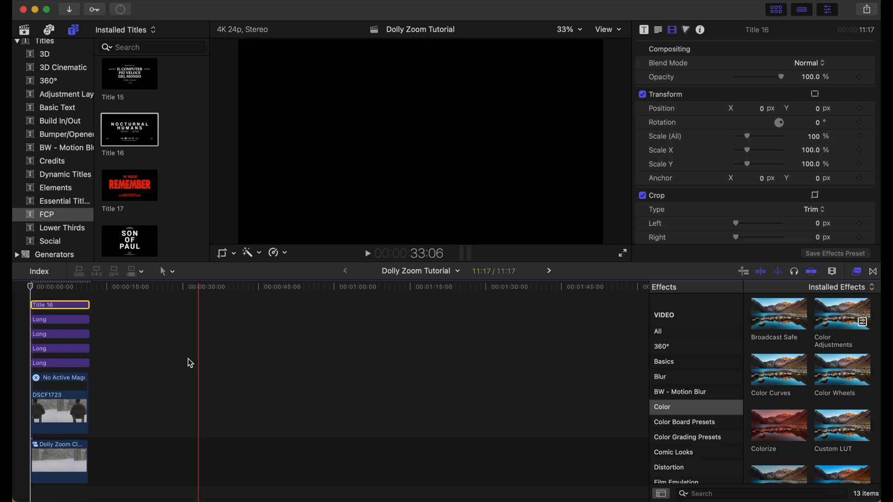
pyautogui.moveTo(31, 305); pyautogui.dragTo(82, 301)
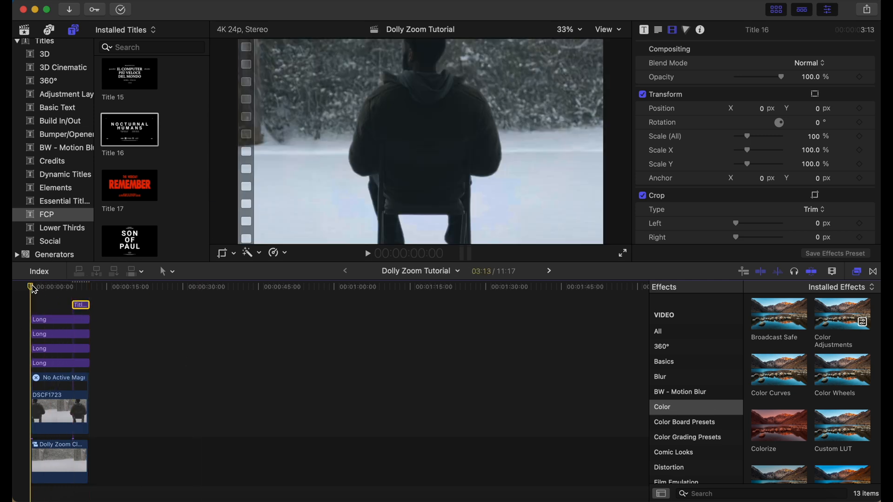
# Step: Park the playhead over the title at 10:00 and set its Background Opacity to 0%
pyautogui.moveTo(31, 287); pyautogui.dragTo(81, 286)
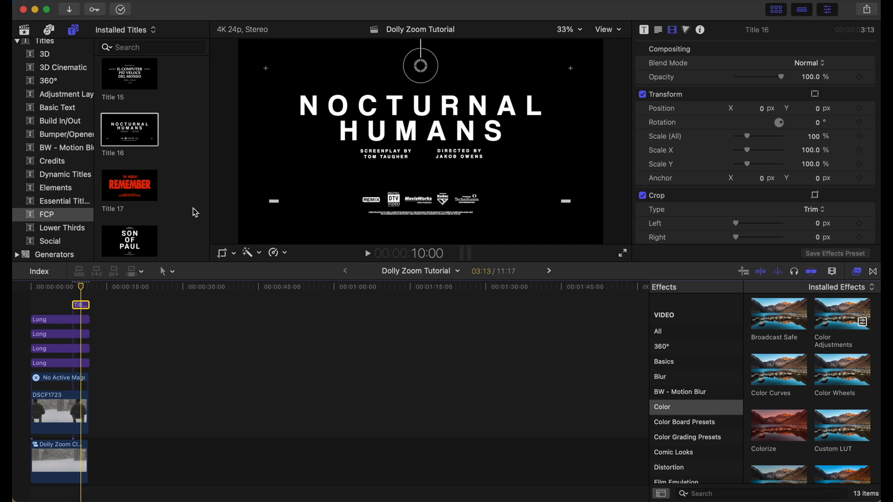
pyautogui.click(644, 30)
pyautogui.write('0')
pyautogui.press('Return')
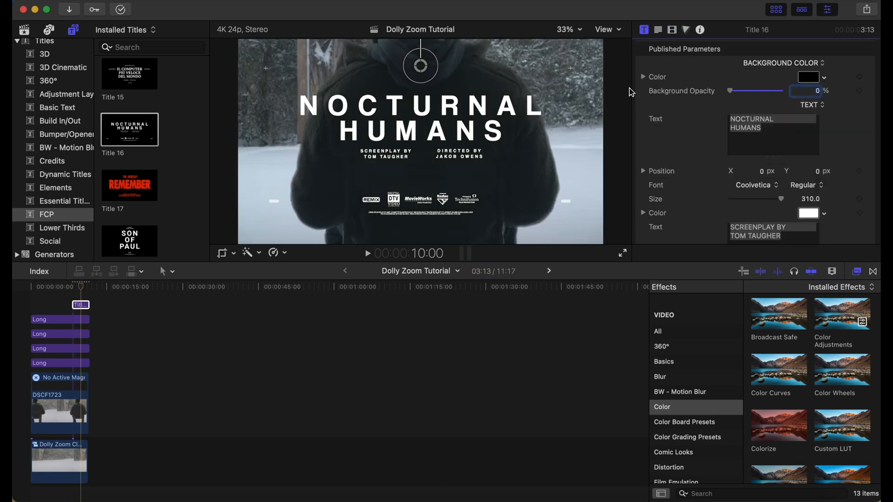
# Step: Delete the whole "SCREENPLAY BY" credit text from the title
pyautogui.doubleClick(753, 129)
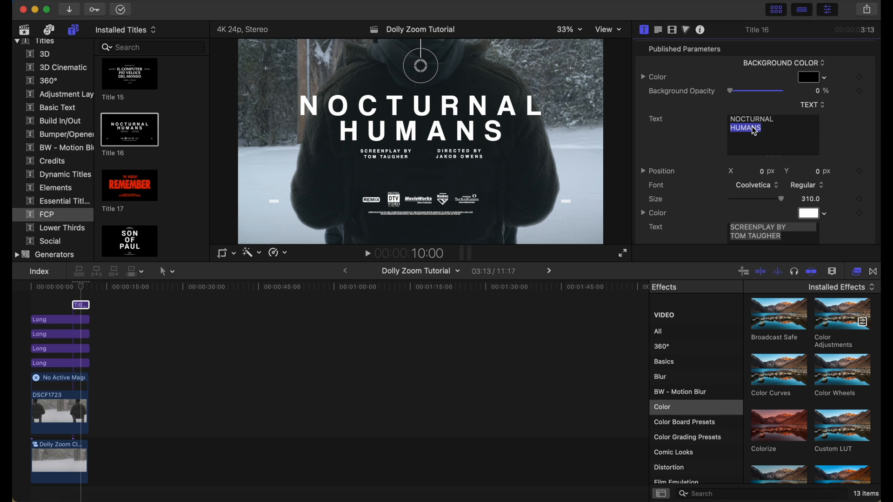
pyautogui.scroll(-3, 751, 207)
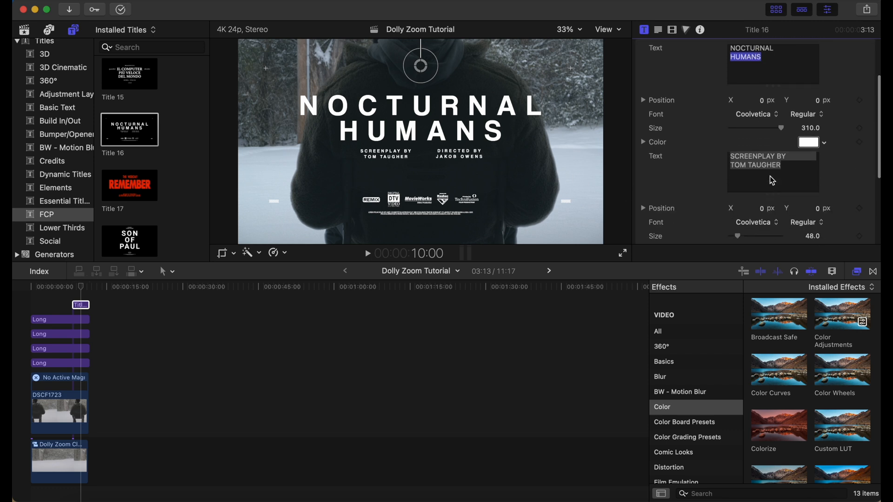
pyautogui.tripleClick(771, 168)
pyautogui.click(785, 170)
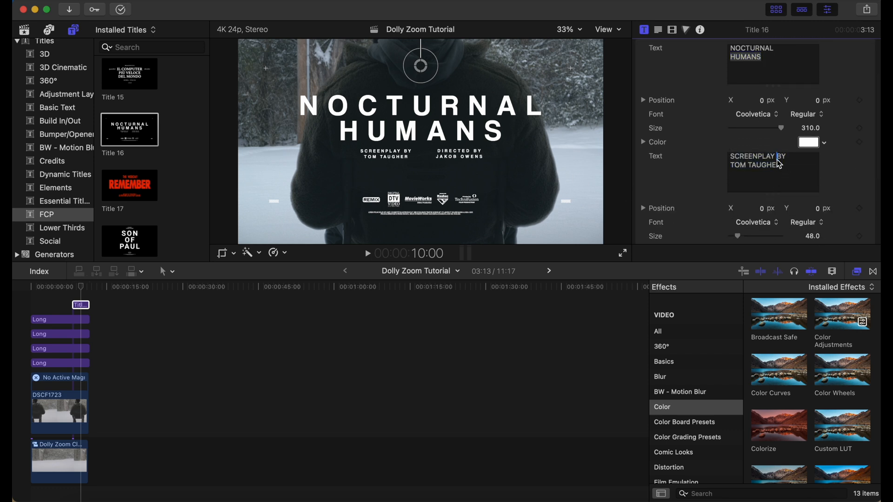
pyautogui.tripleClick(735, 157)
pyautogui.click(762, 163)
pyautogui.moveTo(777, 166); pyautogui.dragTo(721, 157)
pyautogui.press('BackSpace')
pyautogui.press('BackSpace')
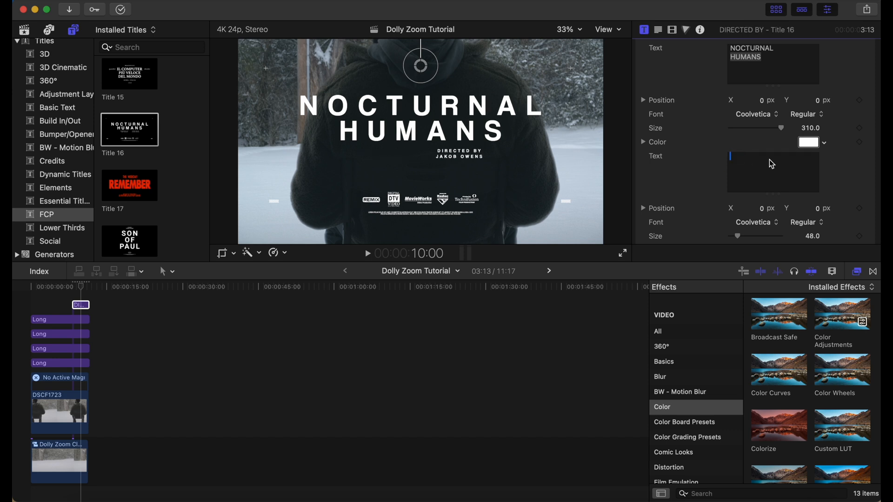
# Step: Replace the director's name in the "DIRECTED BY" credit with a first name in capitals and centre the credit horizontally in the frame
pyautogui.scroll(-4, 772, 164)
pyautogui.click(777, 184)
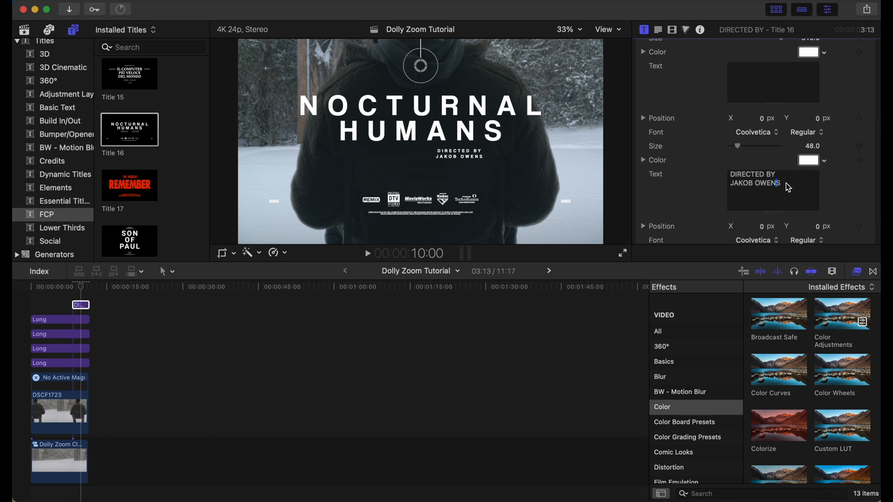
pyautogui.moveTo(789, 188); pyautogui.dragTo(732, 187)
pyautogui.write('James')
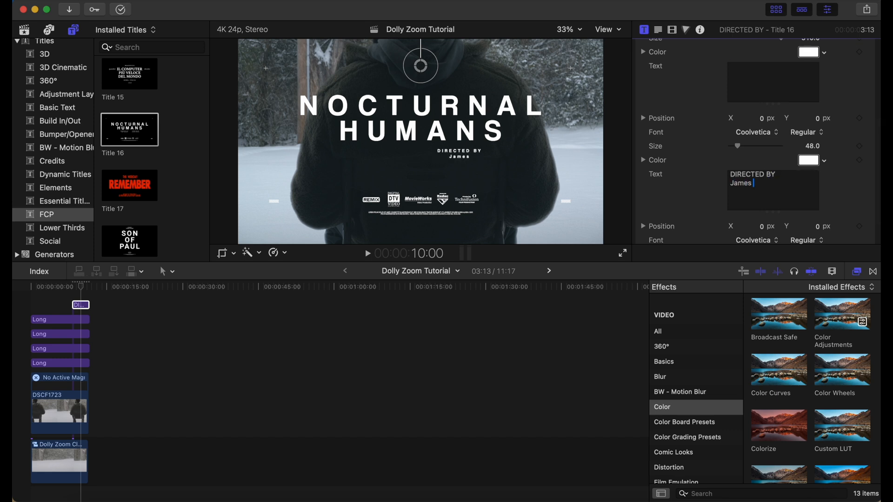
pyautogui.press('capslock')
pyautogui.write('AMES')
pyautogui.click(467, 156)
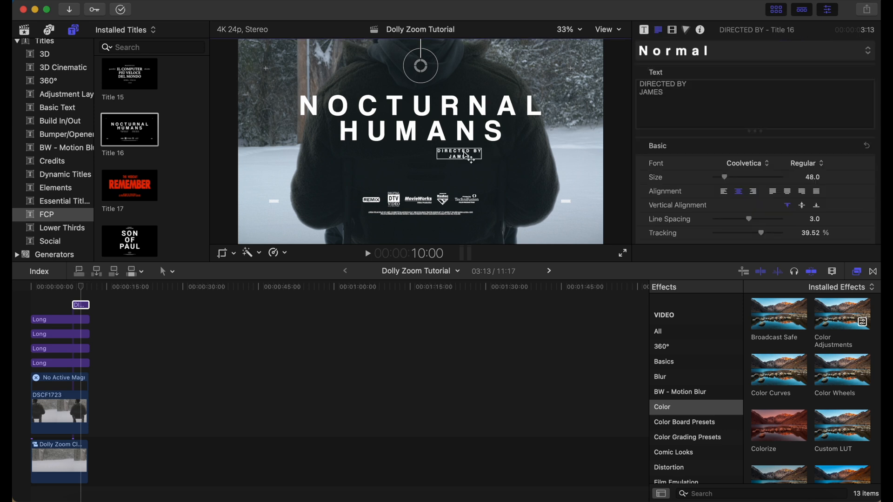
pyautogui.moveTo(467, 155)
pyautogui.mouseDown()
pyautogui.moveTo(435, 152)
pyautogui.moveTo(449, 151)
pyautogui.mouseUp()
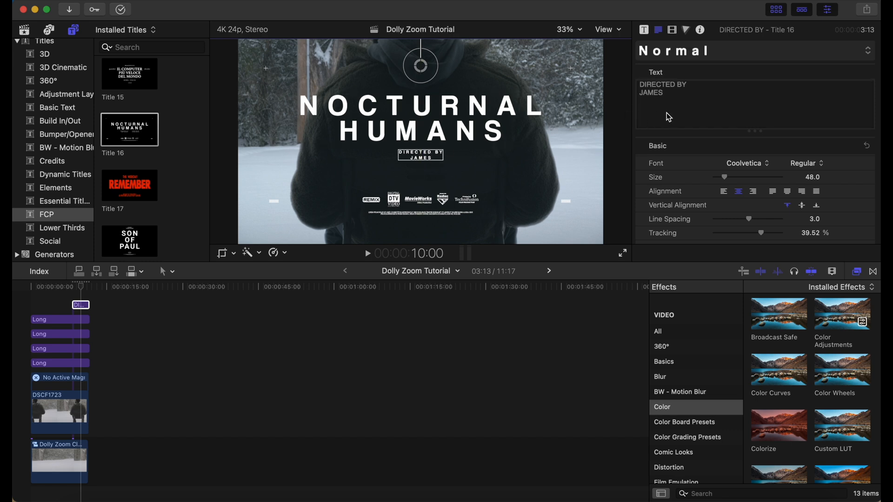
# Step: Change the main title text to WINTER and move it down to just above the director credit
pyautogui.click(492, 122)
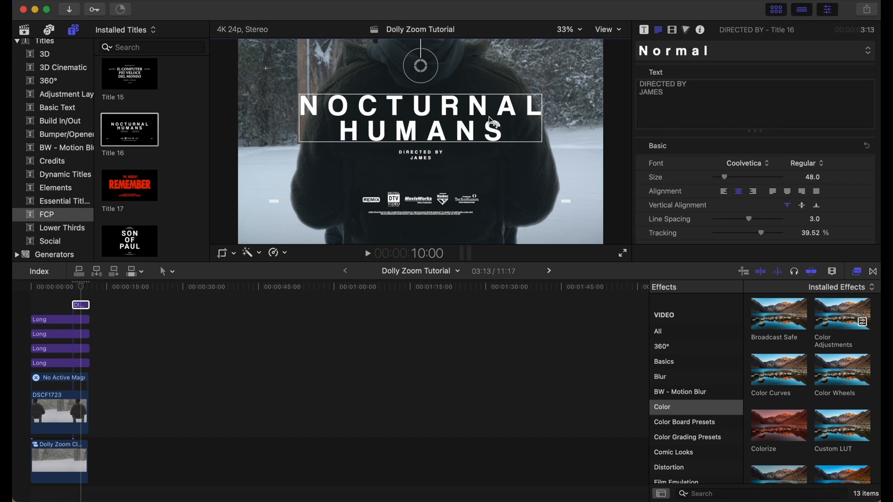
pyautogui.tripleClick(666, 88)
pyautogui.moveTo(675, 94); pyautogui.dragTo(637, 86)
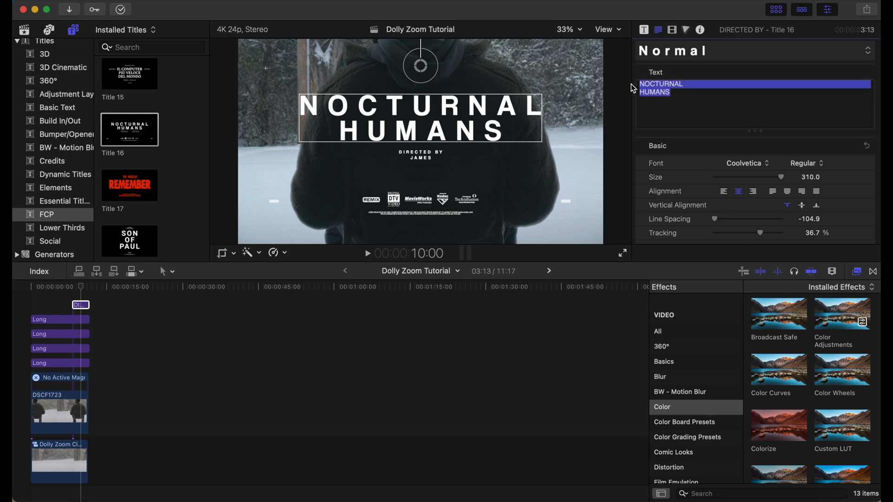
pyautogui.write('WINTER')
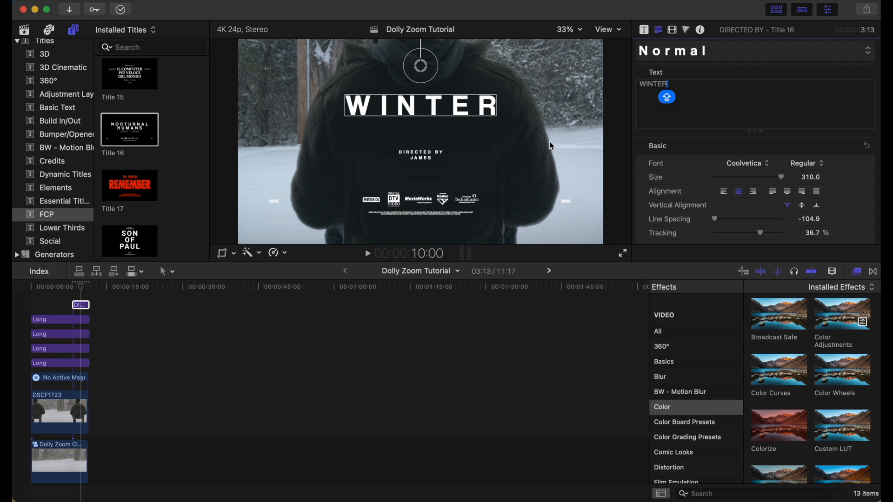
pyautogui.moveTo(433, 119); pyautogui.dragTo(434, 142)
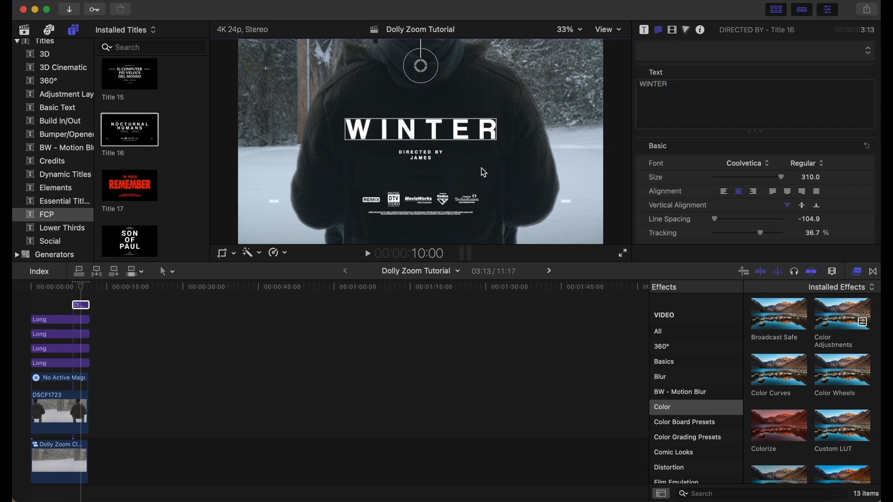
pyautogui.click(484, 173)
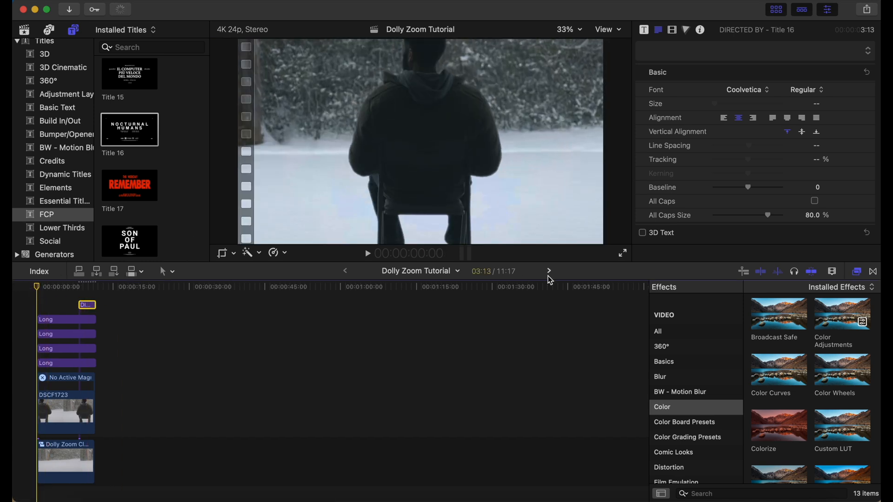
# Step: Play the finished sequence full screen from the start, and exit full screen at the end
pyautogui.click(624, 255)
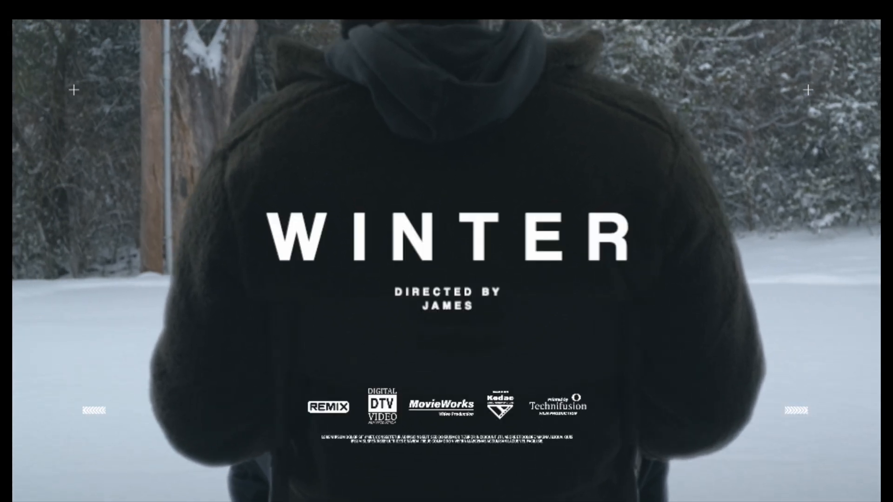
pyautogui.moveTo(614, 241)
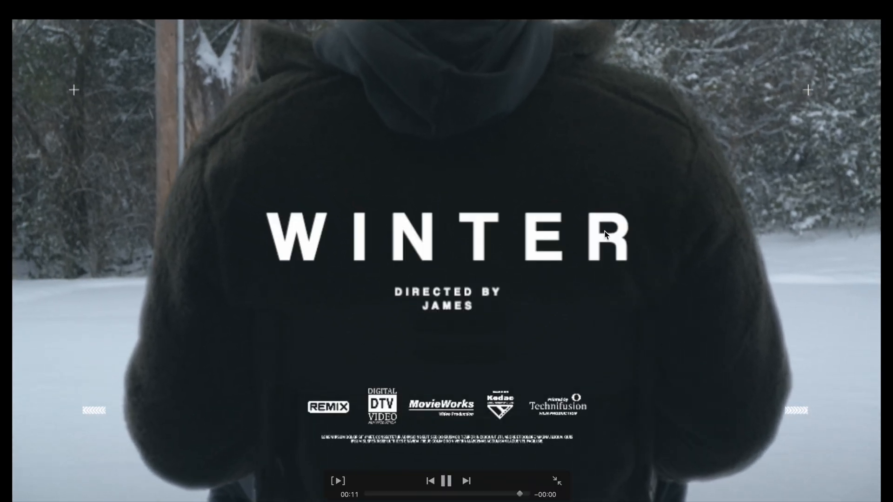
pyautogui.click(558, 485)
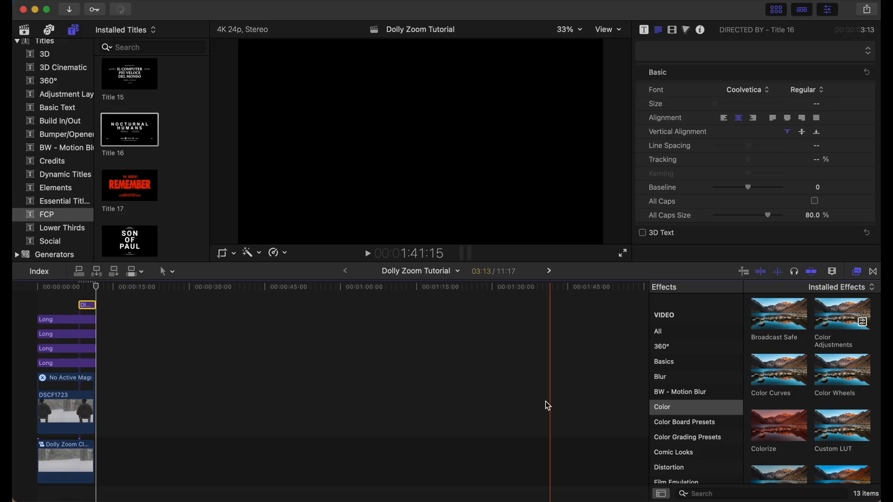